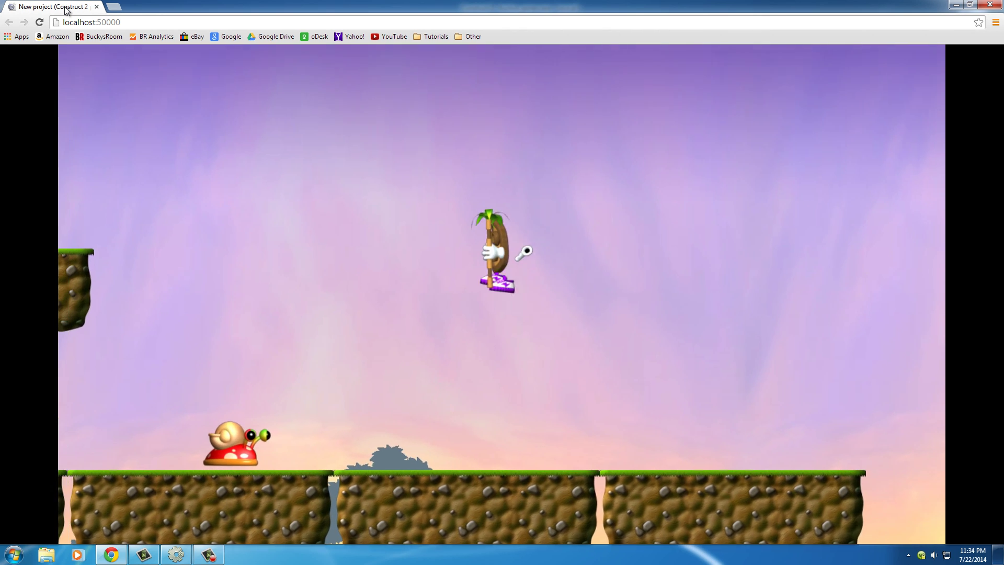
- Run the potato character left and right past the snail in the Chrome preview
{"action": "key", "text": "Left"}
{"action": "key", "text": "Left"}
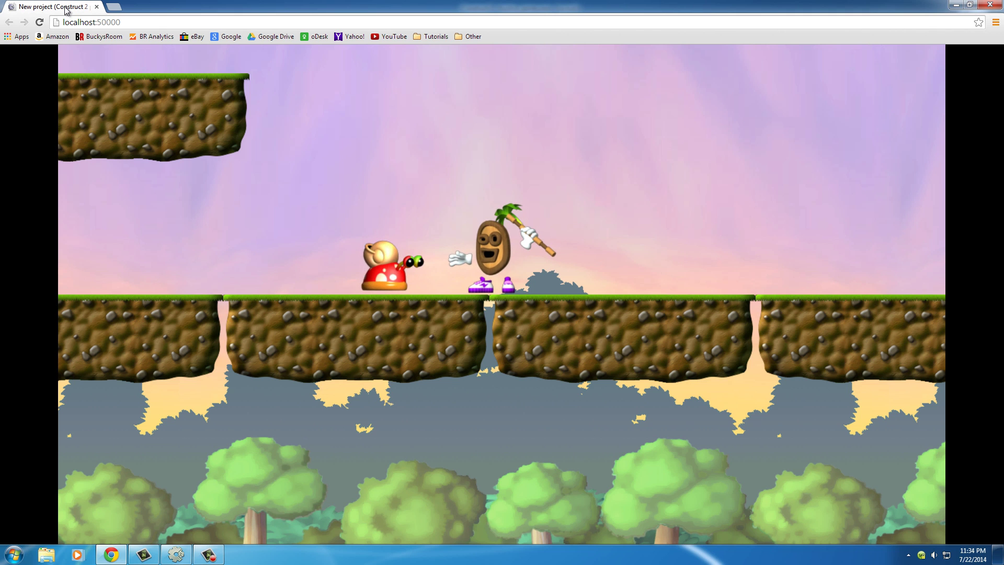
{"action": "key", "text": "Right"}
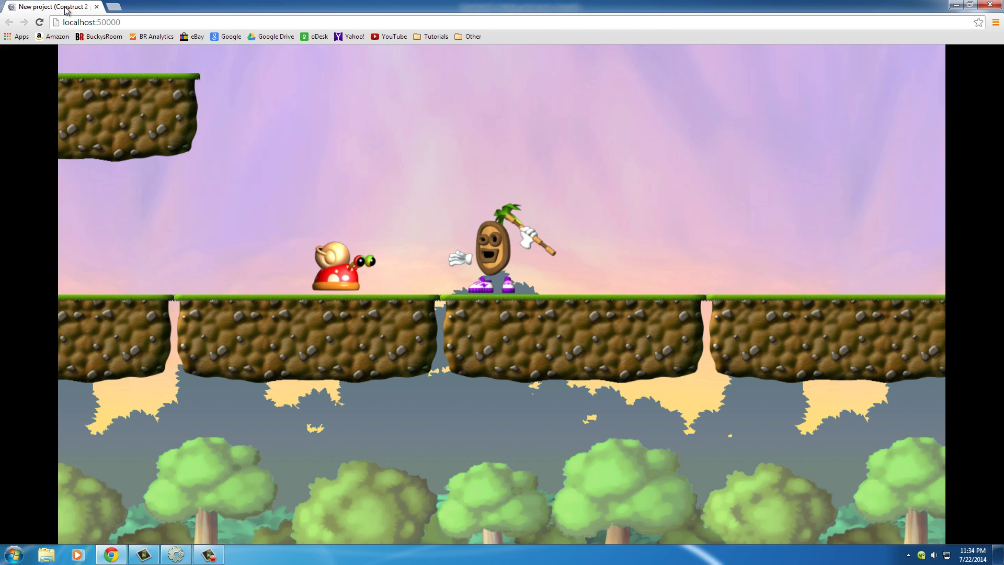
{"action": "key", "text": "Left"}
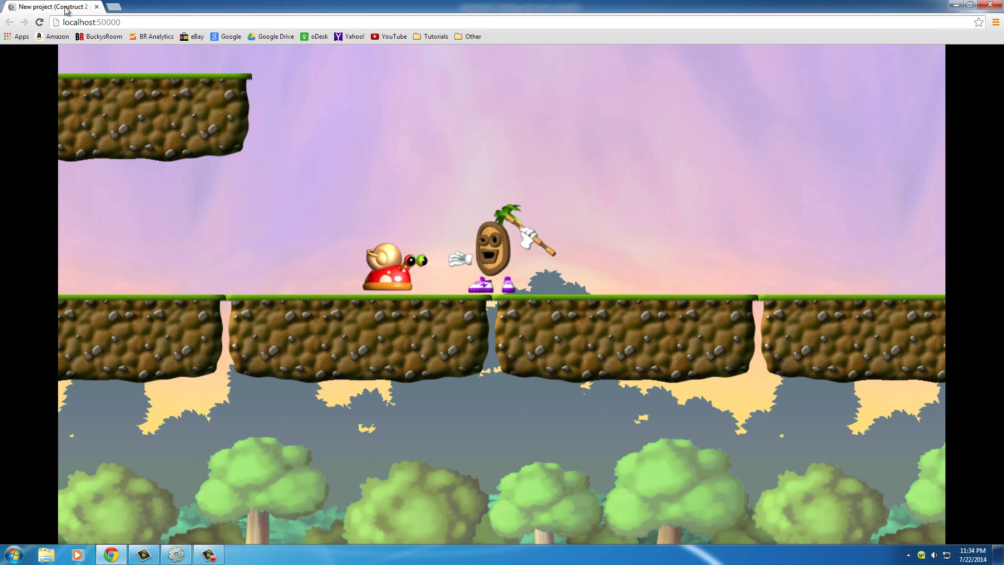
{"action": "key", "text": "Right"}
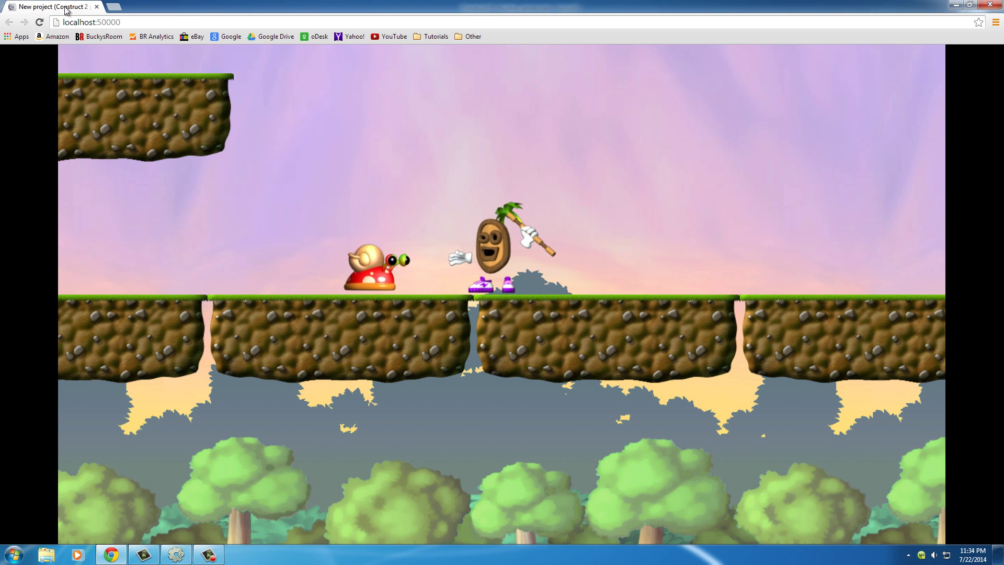
{"action": "key", "text": "Right"}
{"action": "key", "text": "Left"}
{"action": "key", "text": "Left"}
{"action": "key", "text": "Right"}
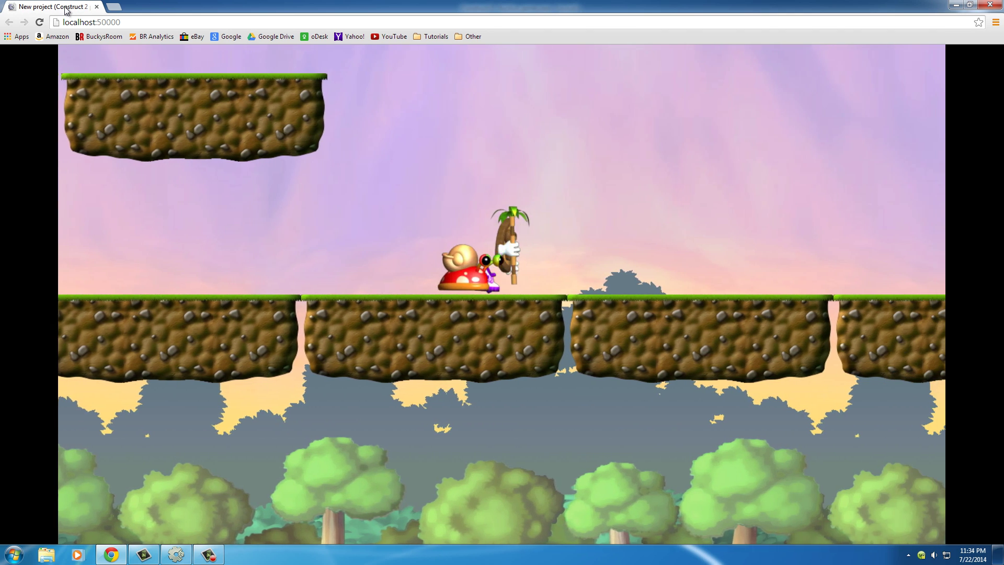
{"action": "key", "text": "Left"}
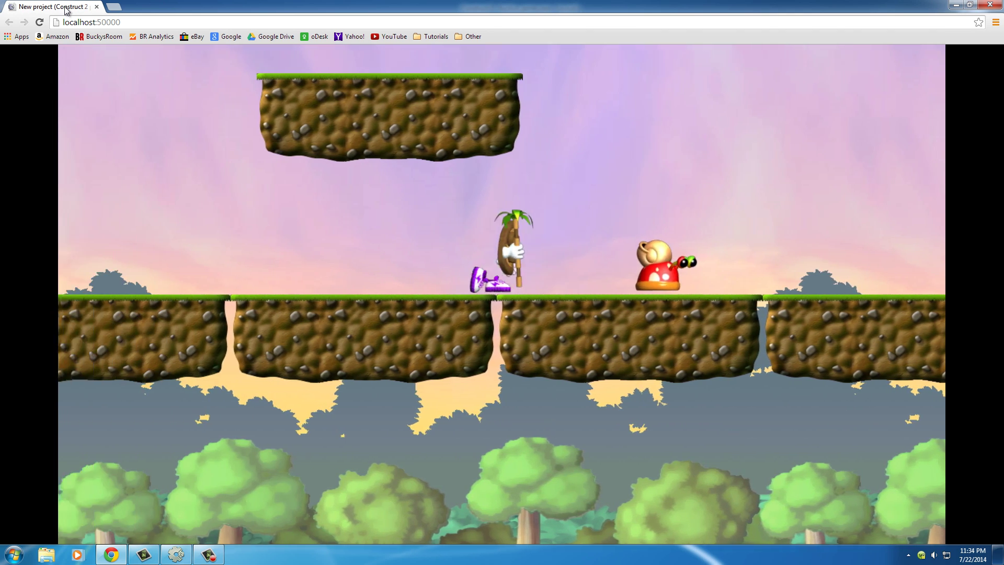
{"action": "key", "text": "Right"}
{"action": "key", "text": "Left"}
{"action": "key", "text": "Right"}
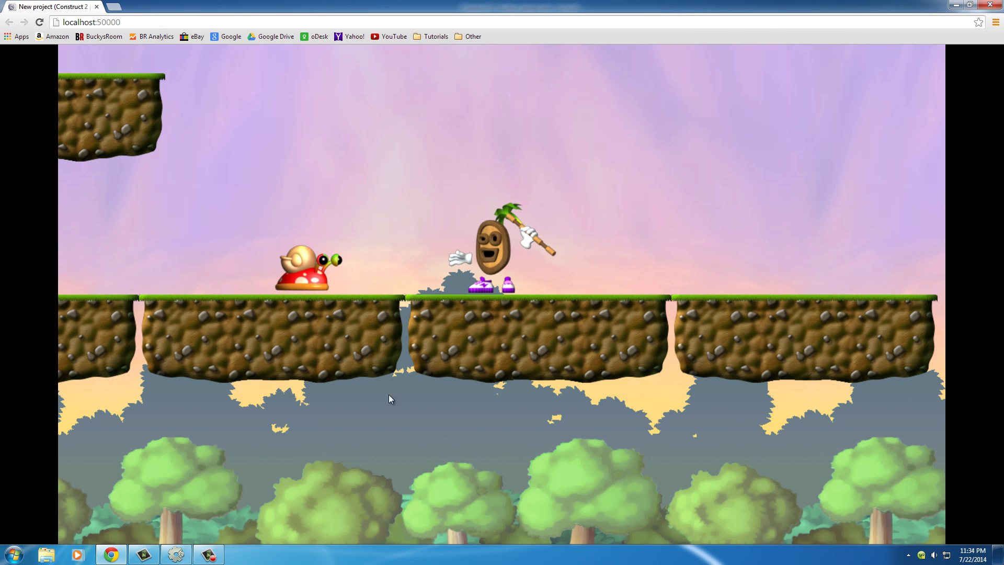
- Close the preview, select the Player sprite, and go to Event sheet 1
{"action": "key", "text": "ctrl+w"}
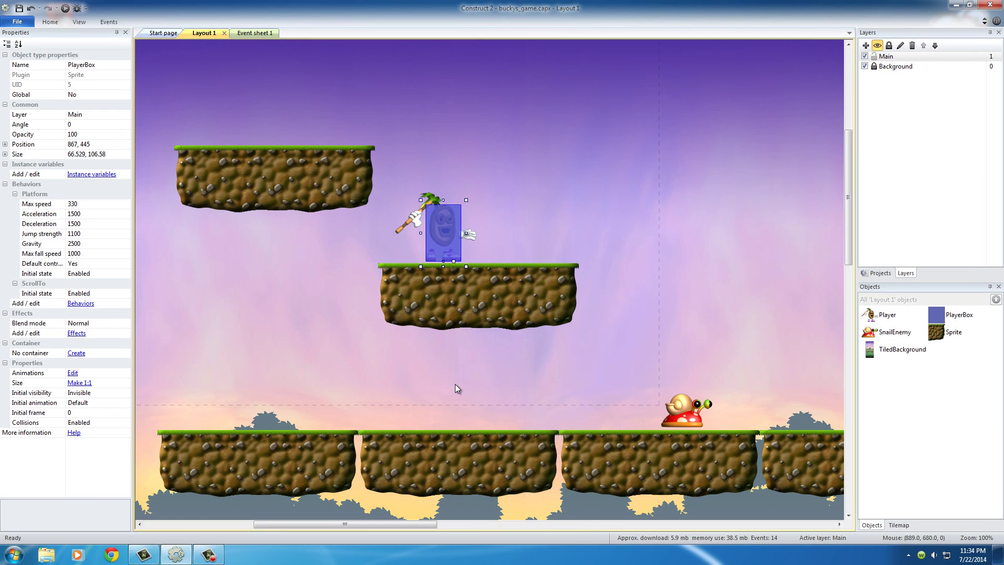
{"action": "left_click", "coordinate": [478, 143]}
{"action": "left_click", "coordinate": [405, 226]}
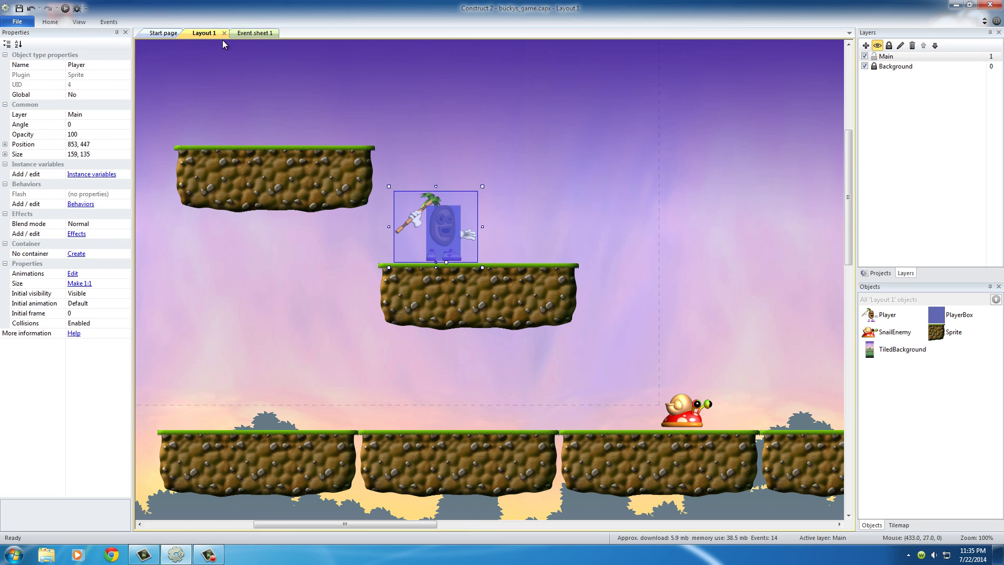
{"action": "left_click", "coordinate": [252, 33]}
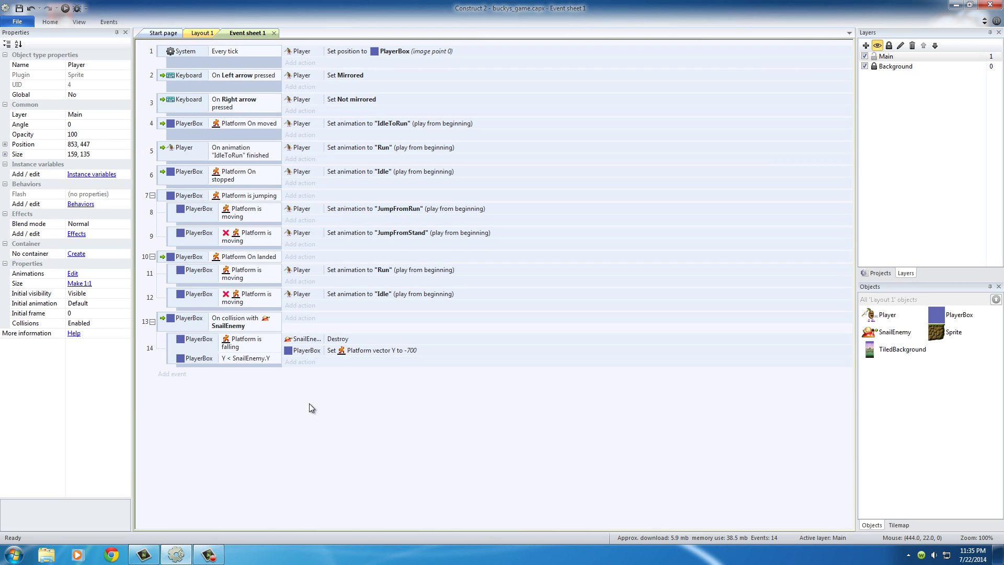
- Add an Else event after event 14
{"action": "right_click", "coordinate": [172, 352]}
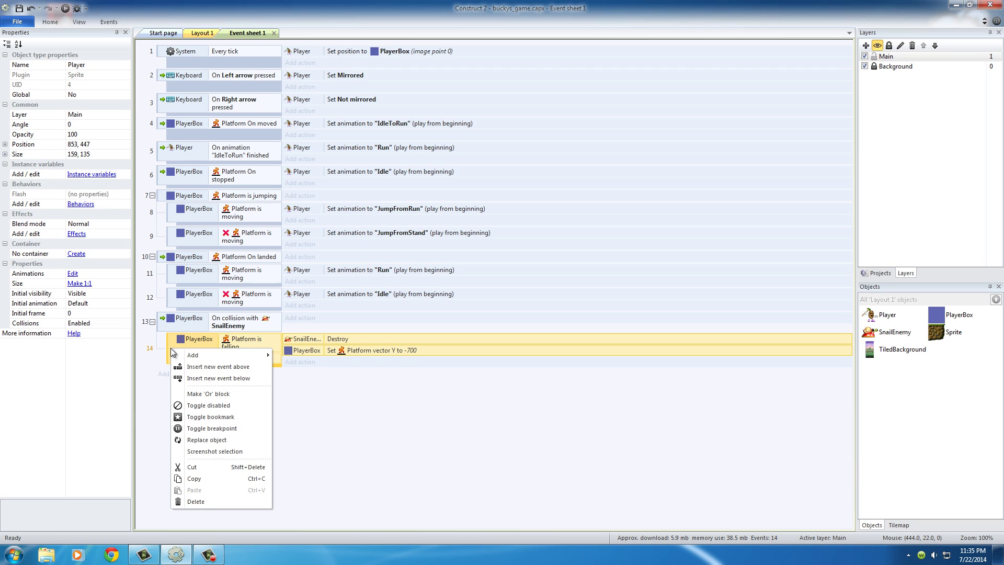
{"action": "mouse_move", "coordinate": [184, 355]}
{"action": "left_click", "coordinate": [321, 437]}
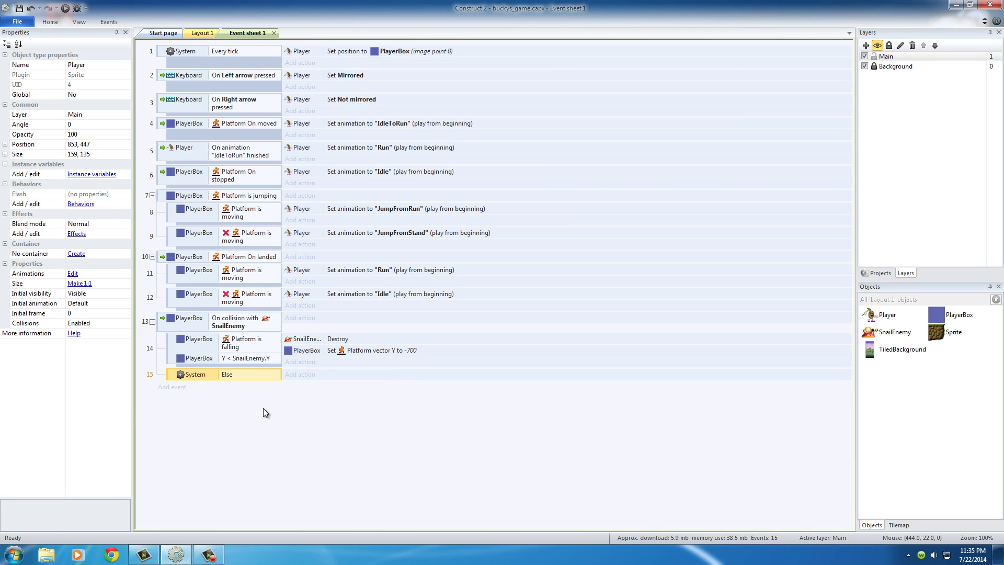
{"action": "double_click", "coordinate": [195, 374]}
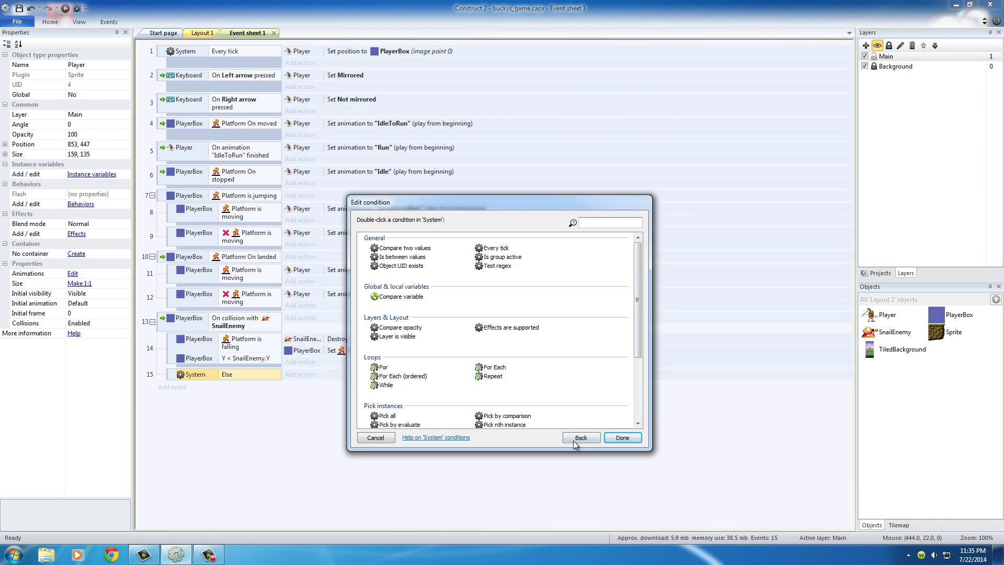
{"action": "left_click", "coordinate": [374, 438]}
- Give the Else event a Player Flash action: 0.1 on, 0.1 off for 1.0 seconds
{"action": "left_click", "coordinate": [300, 375]}
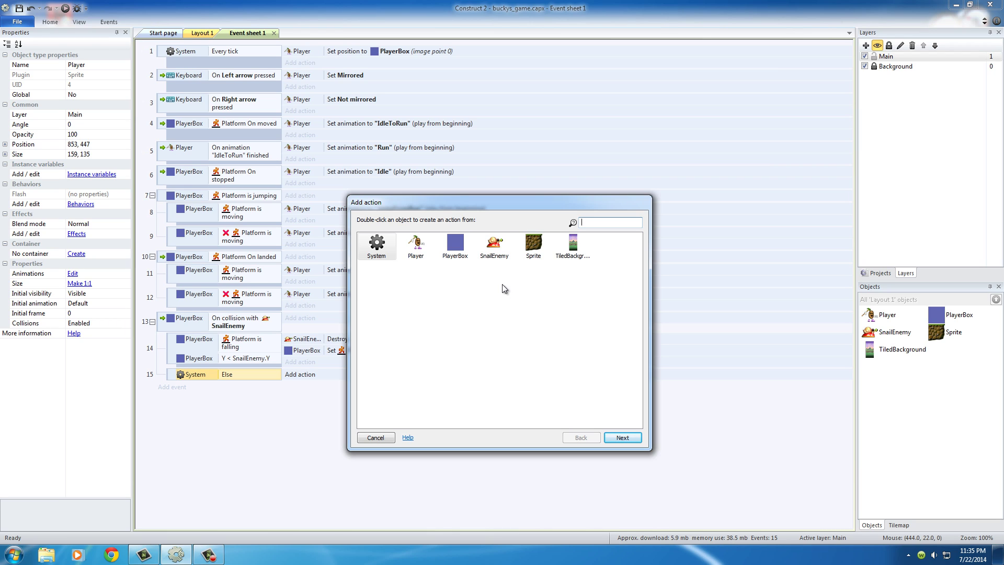
{"action": "double_click", "coordinate": [416, 246]}
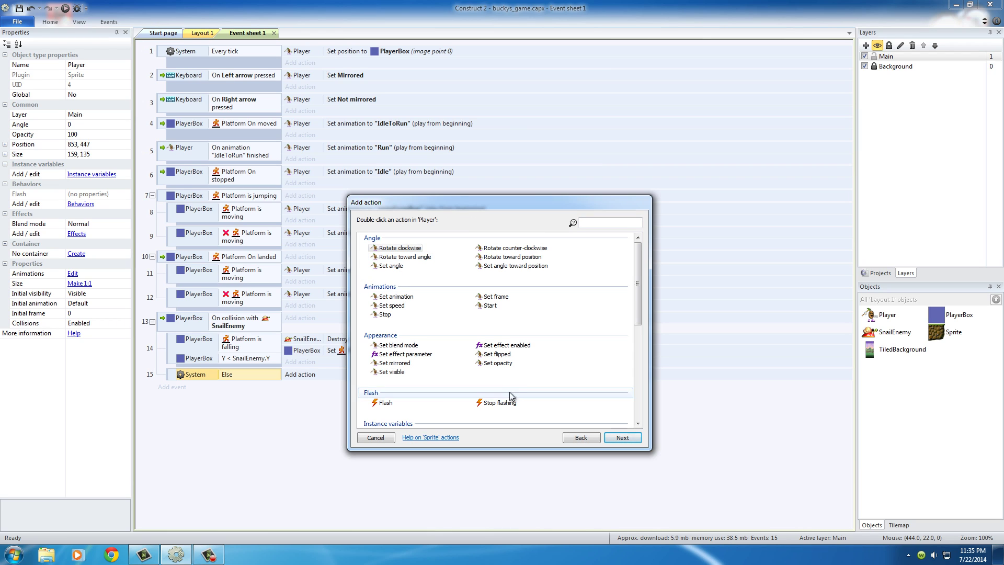
{"action": "left_click", "coordinate": [386, 403]}
{"action": "double_click", "coordinate": [386, 404]}
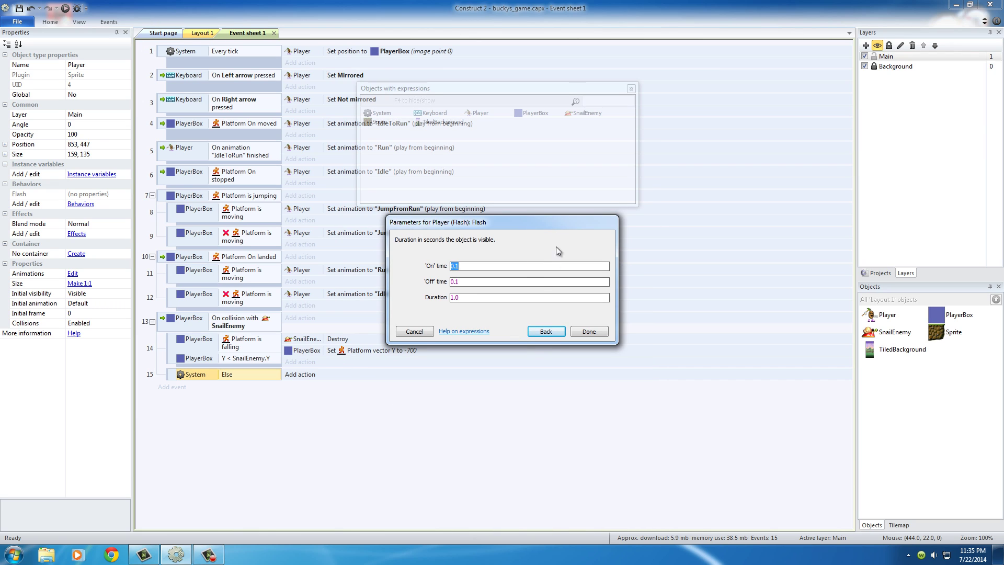
{"action": "left_click", "coordinate": [588, 332]}
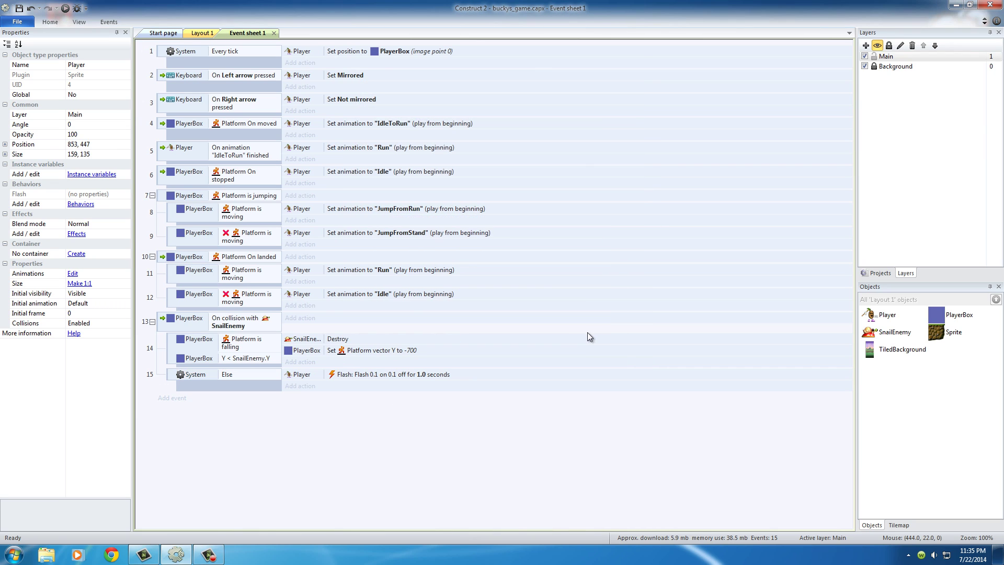
- Preview the layout with F5, jump onto the snail to destroy it, and leave the preview
{"action": "key", "text": "F5"}
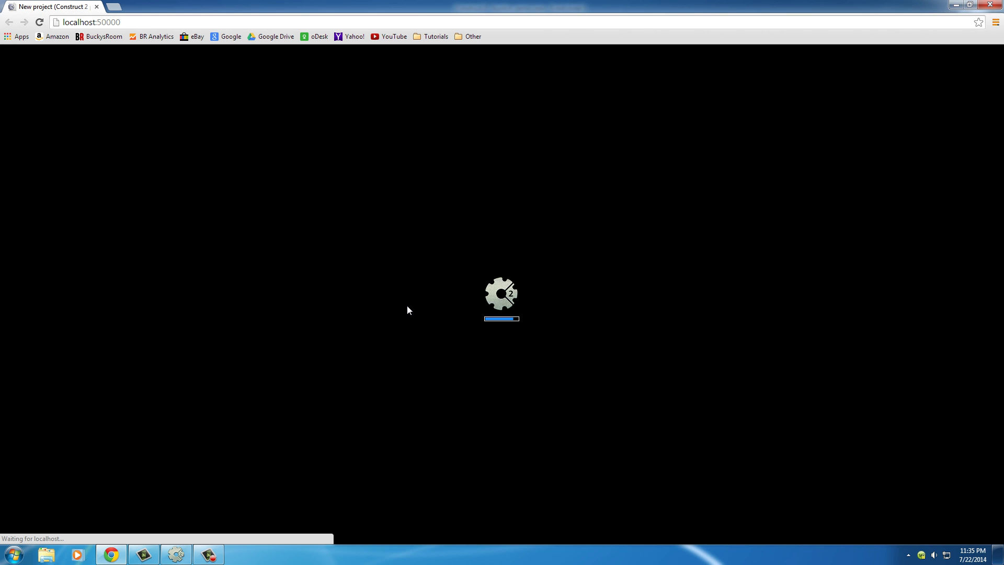
{"action": "key", "text": "Right"}
{"action": "key", "text": "Up"}
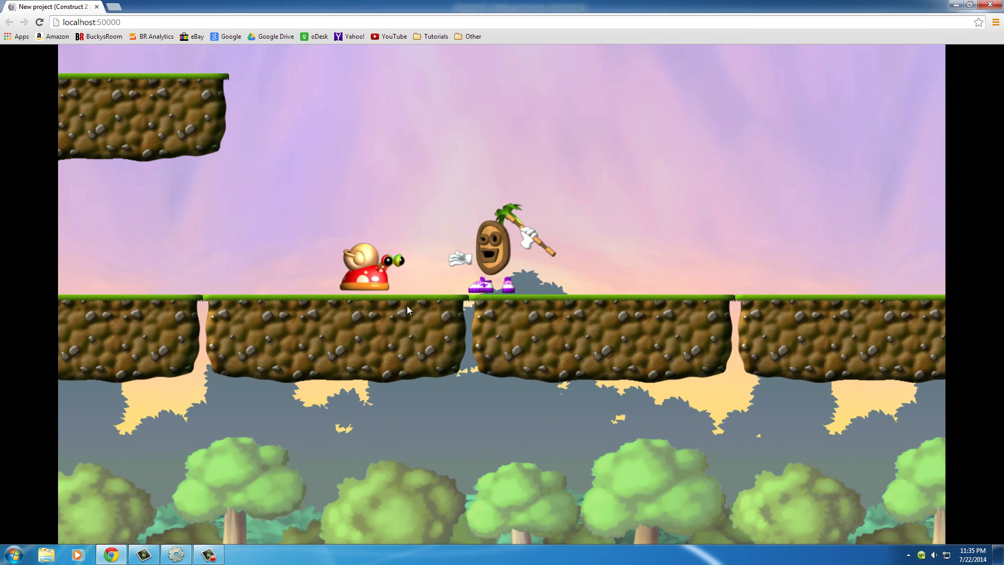
{"action": "key", "text": "Left"}
{"action": "key", "text": "Right"}
{"action": "key", "text": "Right"}
{"action": "key", "text": "Up"}
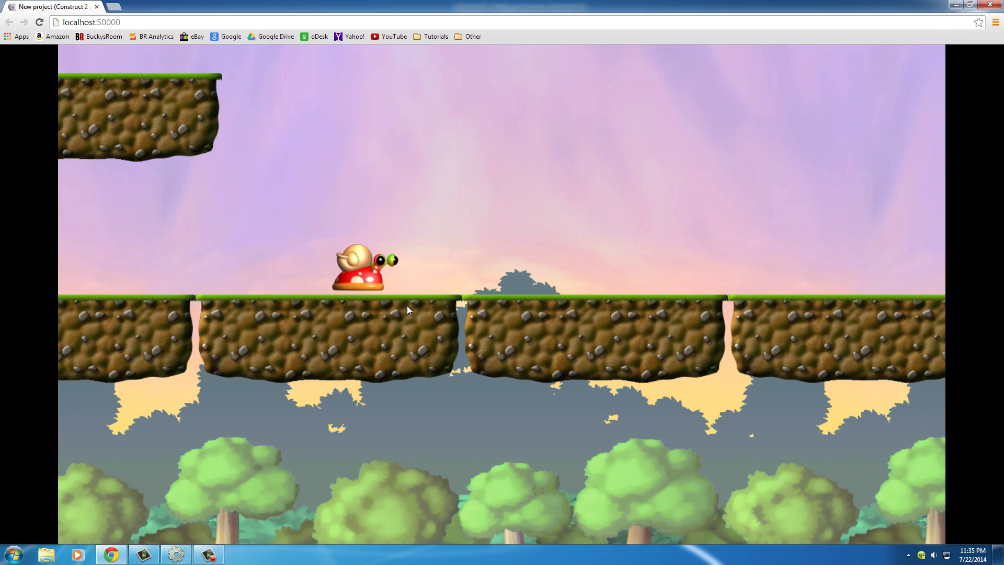
{"action": "key", "text": "Left"}
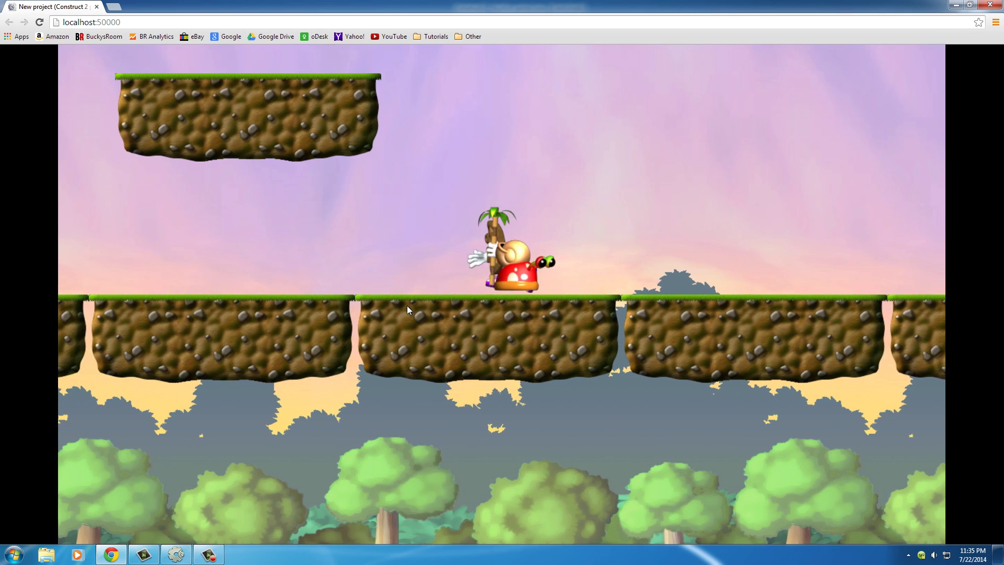
{"action": "key", "text": "Right"}
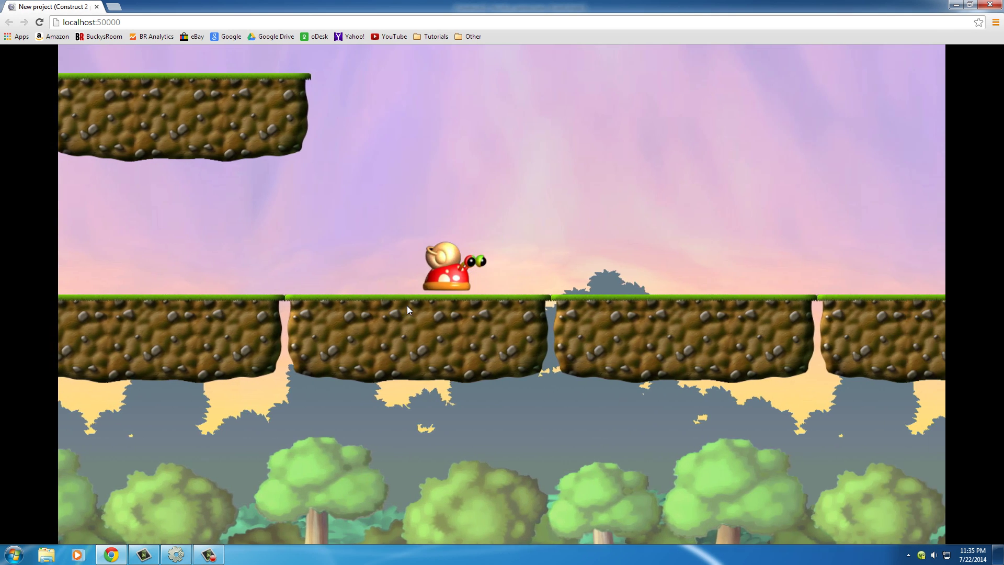
{"action": "key", "text": "Left"}
{"action": "key", "text": "Up"}
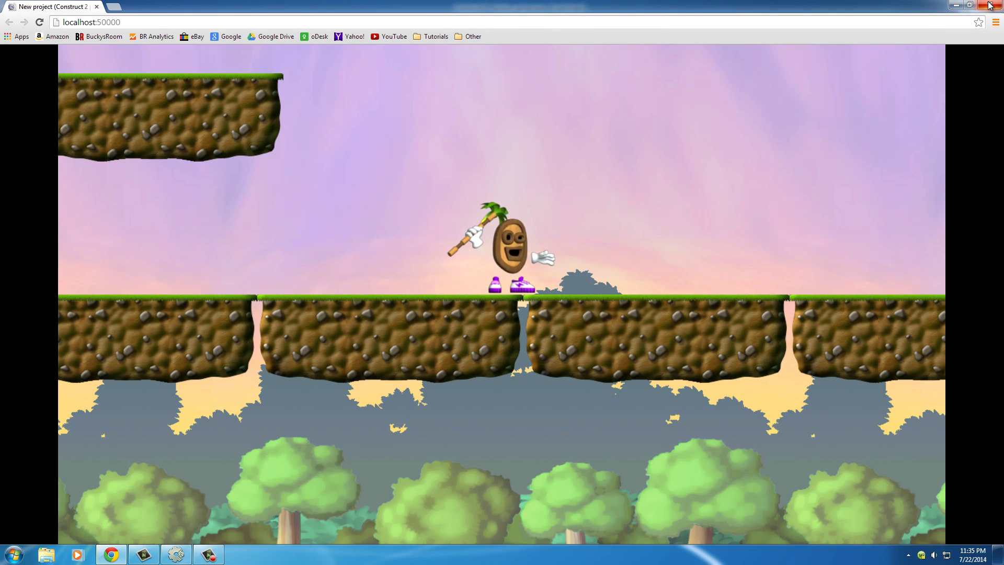
{"action": "key", "text": "alt+Tab"}
- Review event 13's collision, event 14's Platform is falling and event 15's Else conditions
{"action": "left_click", "coordinate": [184, 320]}
{"action": "left_click", "coordinate": [204, 373]}
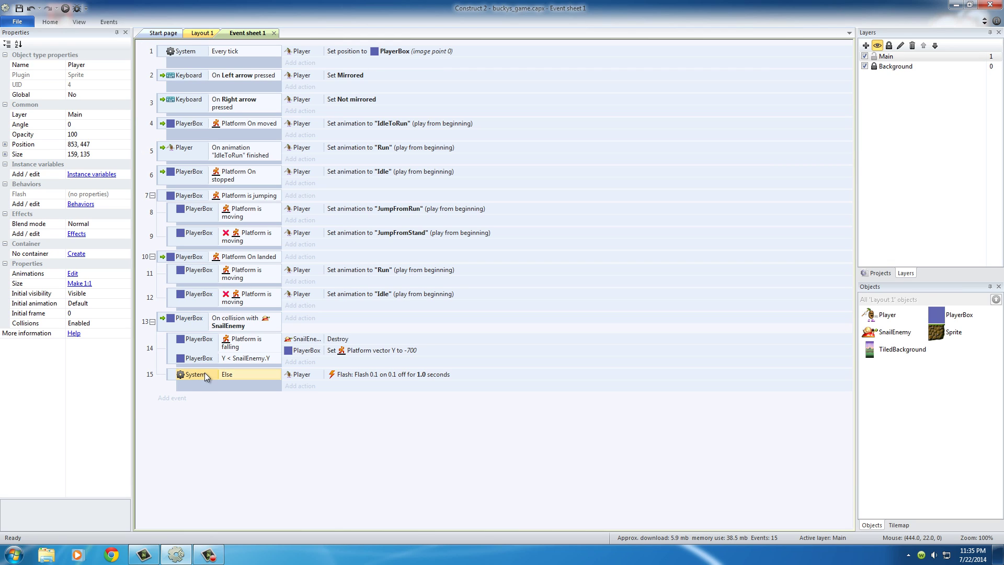
{"action": "left_click", "coordinate": [192, 321]}
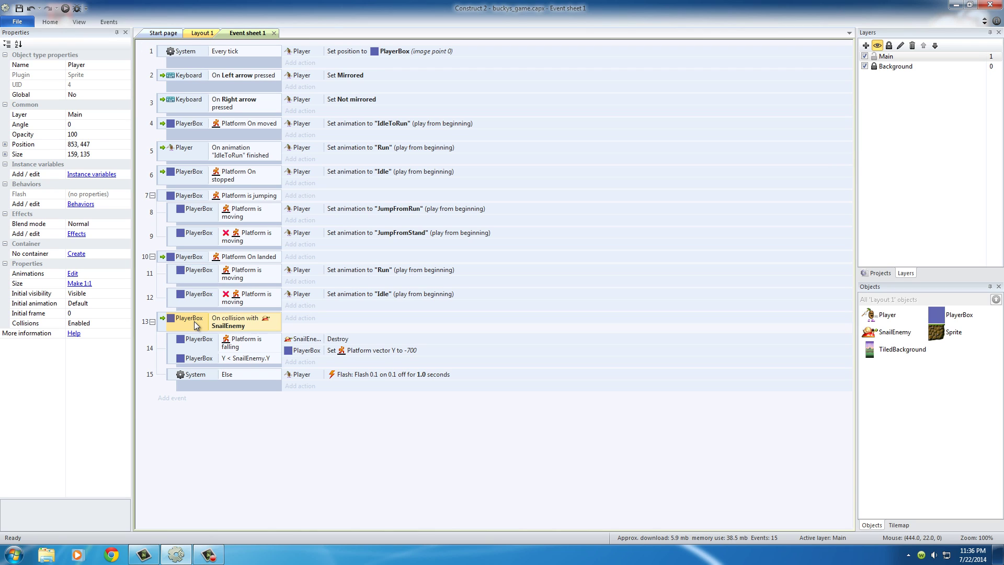
{"action": "left_click", "coordinate": [200, 343]}
{"action": "left_click", "coordinate": [196, 375]}
{"action": "left_click", "coordinate": [199, 343]}
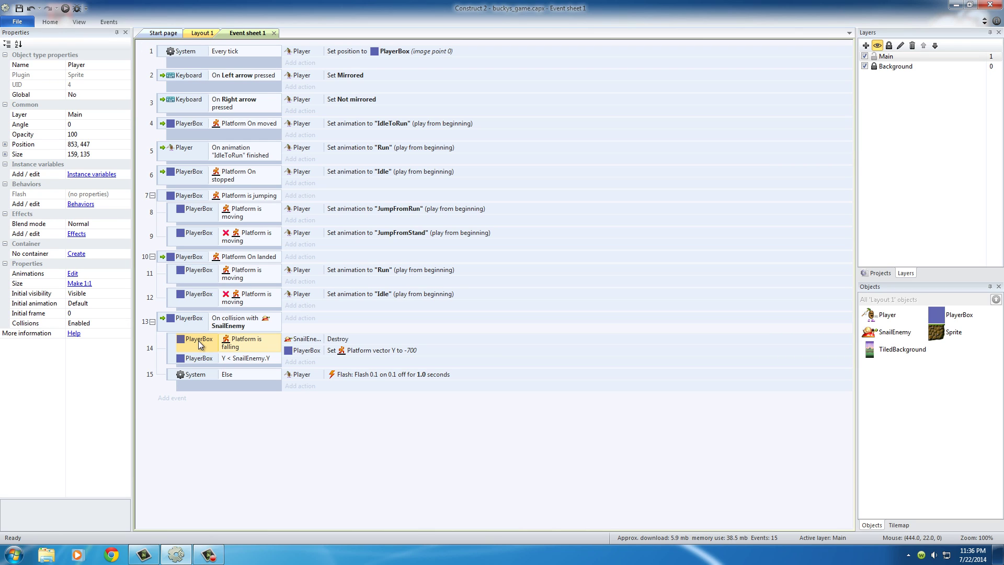
{"action": "left_click", "coordinate": [299, 340]}
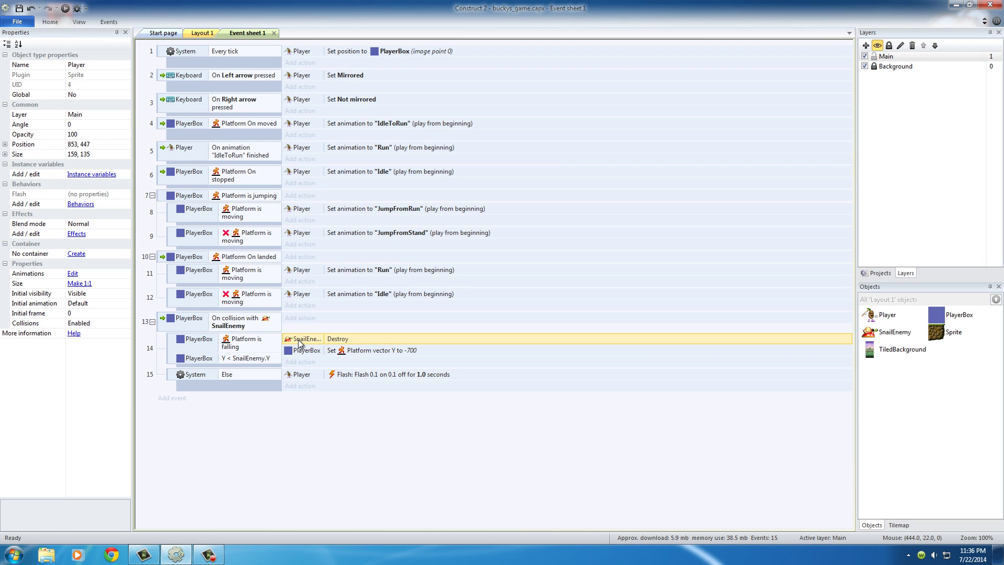
{"action": "left_click", "coordinate": [204, 375]}
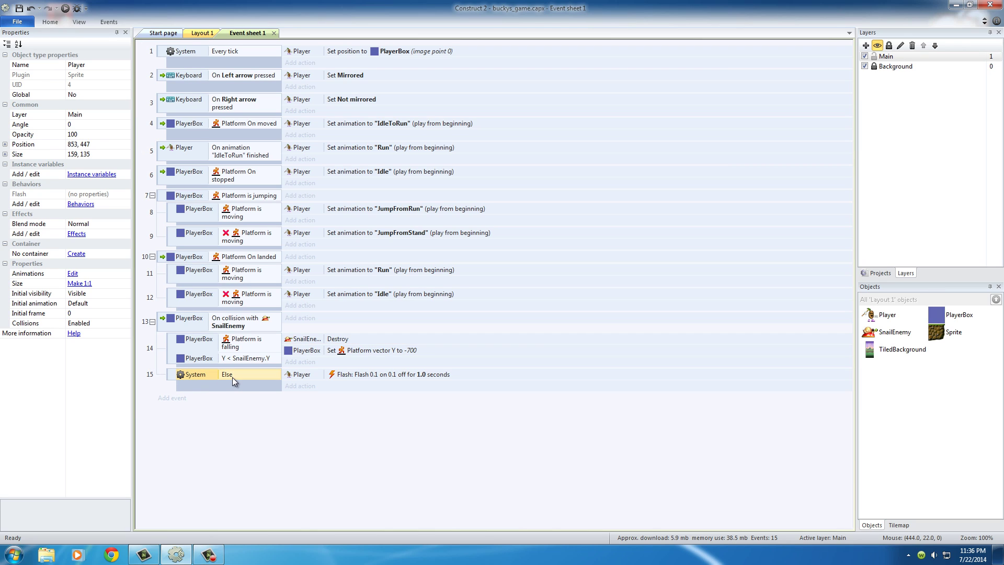
- Inspect the Y < SnailEnemy.Y condition, Destroy and Flash actions, then return to Layout 1
{"action": "left_click", "coordinate": [207, 345]}
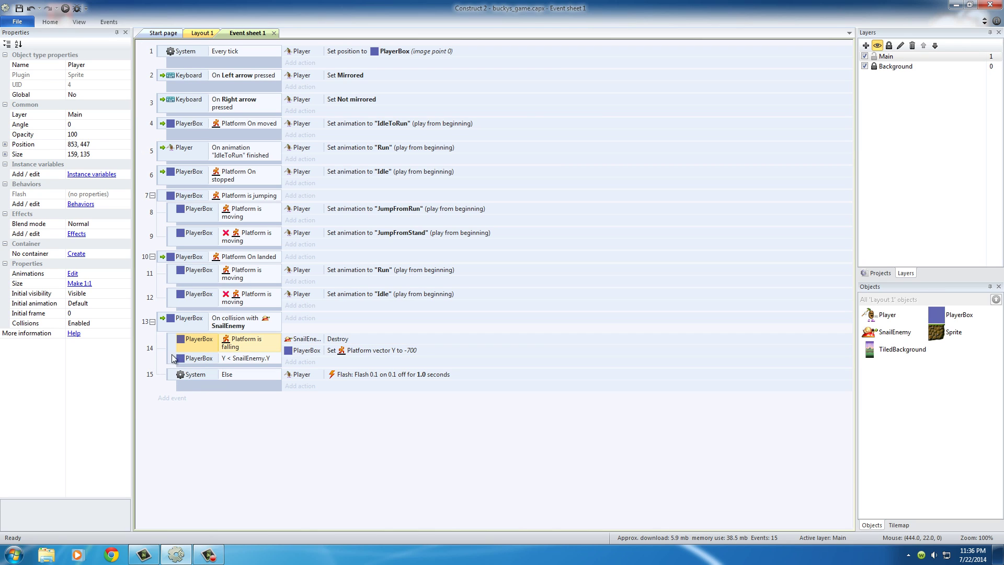
{"action": "left_click", "coordinate": [203, 358]}
{"action": "left_click", "coordinate": [205, 344]}
{"action": "left_click", "coordinate": [234, 376]}
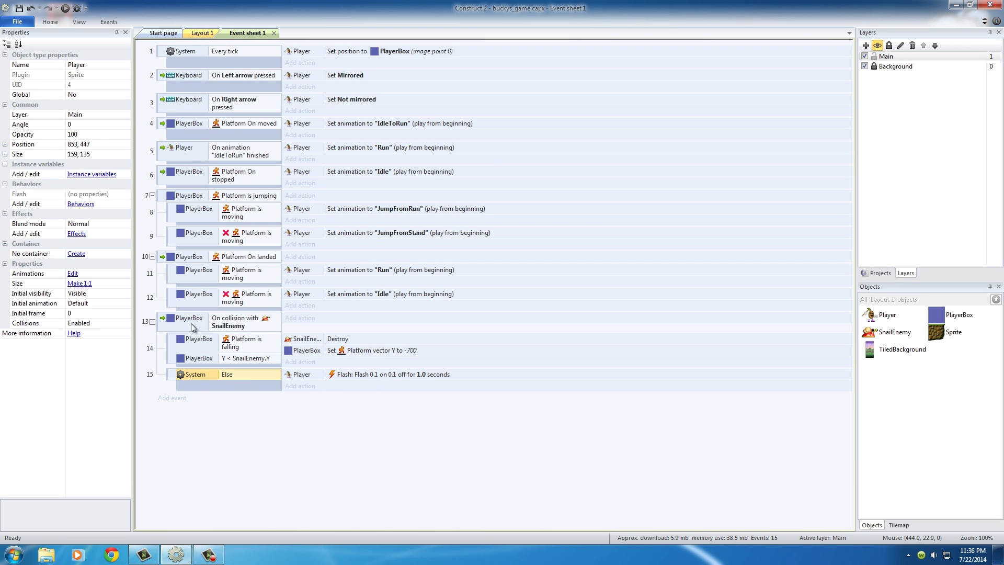
{"action": "left_click", "coordinate": [191, 323]}
{"action": "left_click", "coordinate": [210, 344]}
{"action": "left_click", "coordinate": [346, 340]}
{"action": "left_click", "coordinate": [203, 376]}
{"action": "left_click", "coordinate": [311, 375]}
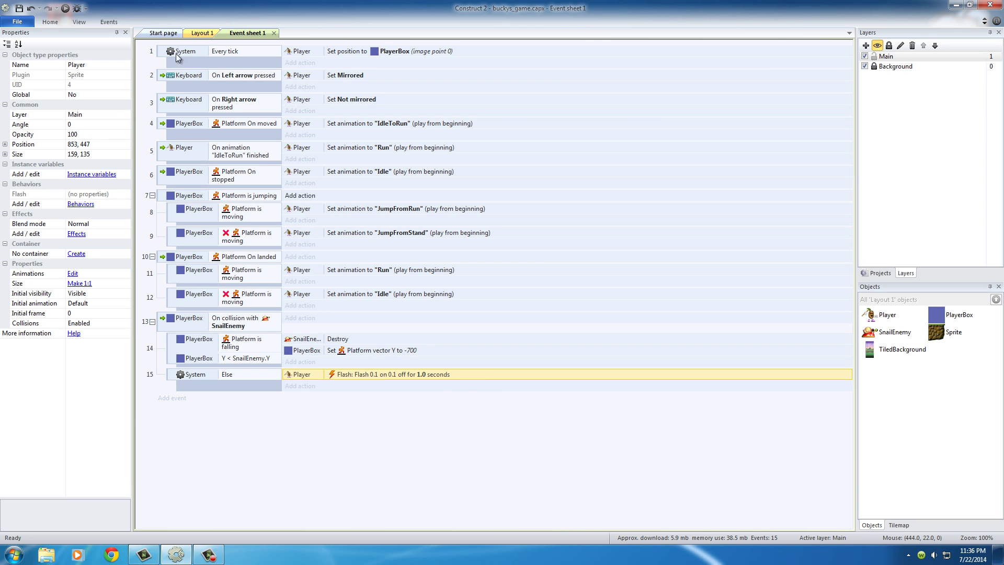
{"action": "left_click", "coordinate": [202, 33]}
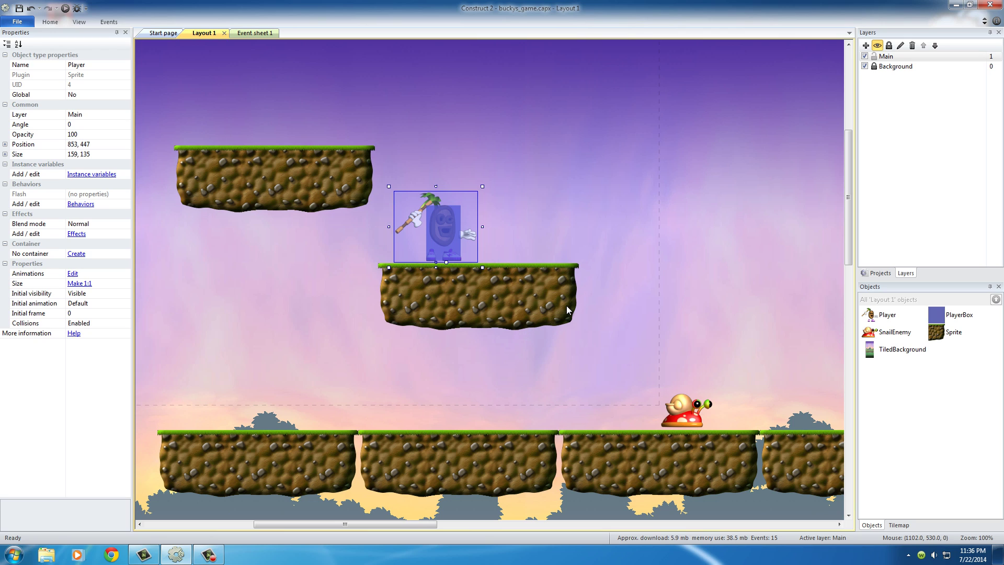
{"action": "left_click", "coordinate": [538, 215]}
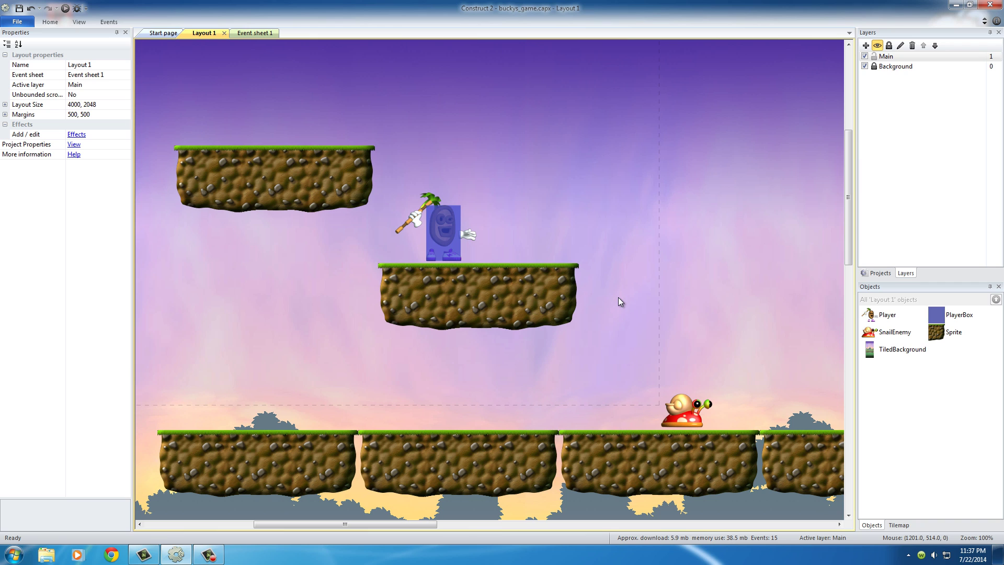
{"action": "left_click", "coordinate": [681, 405]}
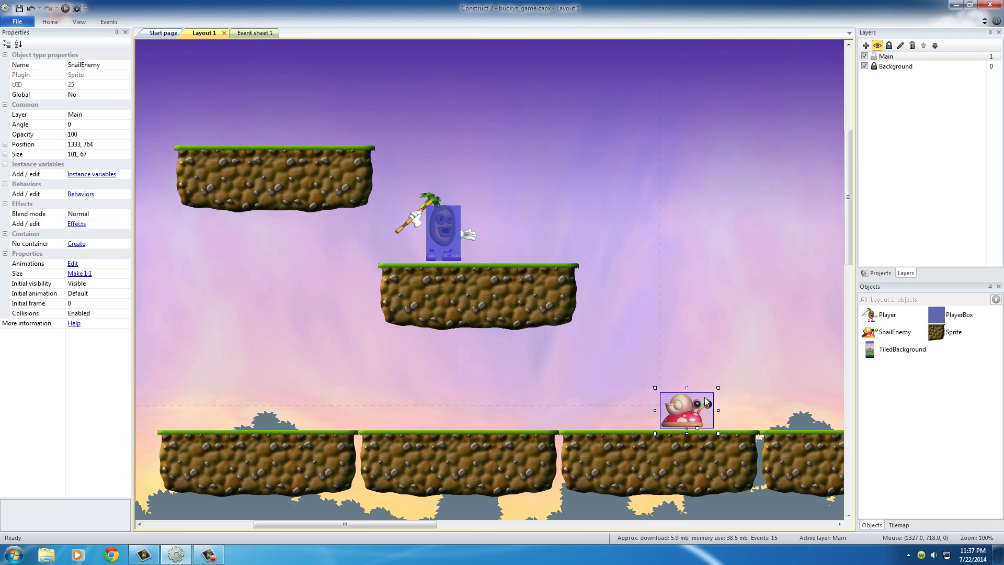
{"action": "left_click", "coordinate": [730, 377]}
{"action": "left_click", "coordinate": [695, 411]}
{"action": "middle_click_drag", "start_coordinate": [735, 413], "coordinate": [565, 348]}
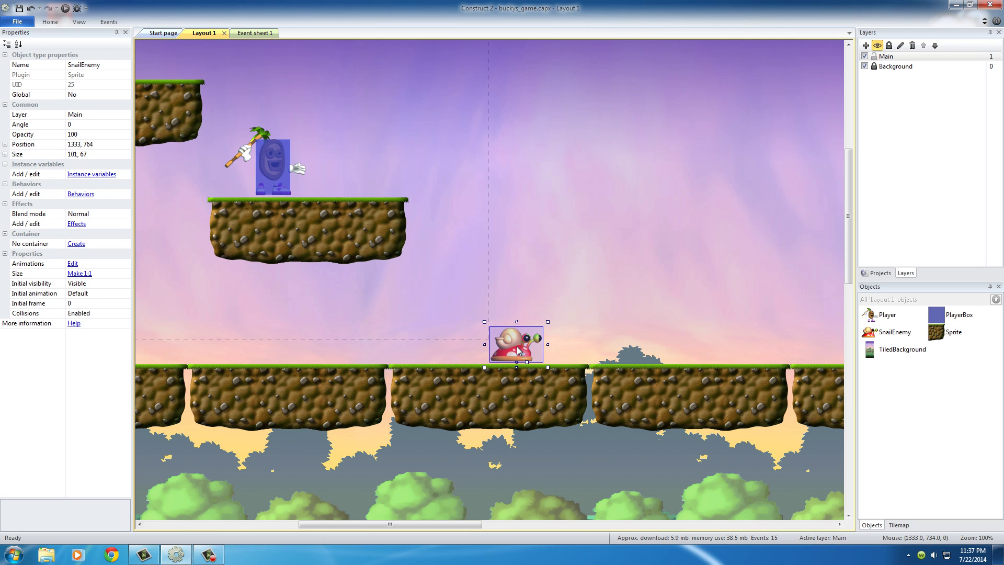
{"action": "left_click", "coordinate": [600, 301]}
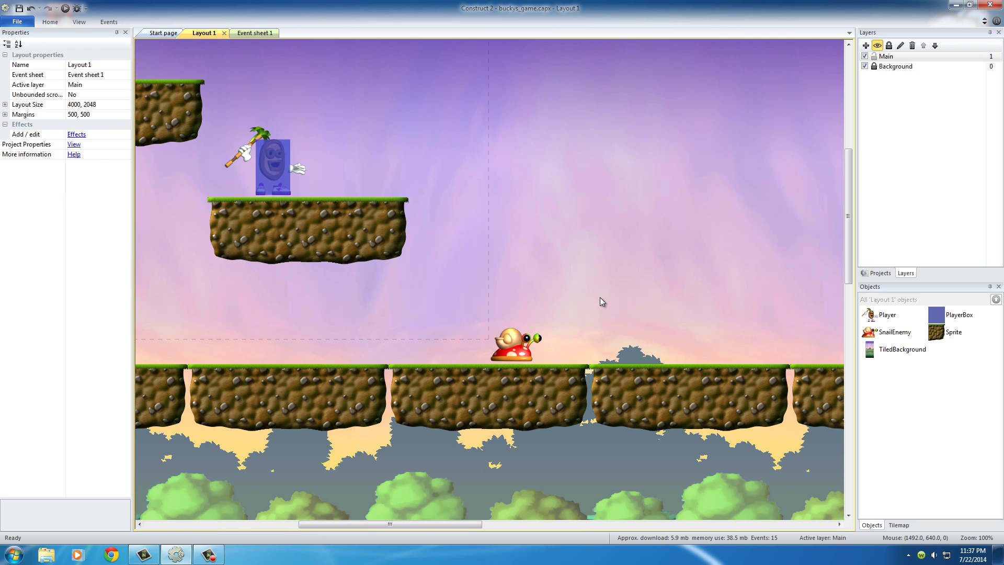
{"action": "left_click", "coordinate": [496, 351]}
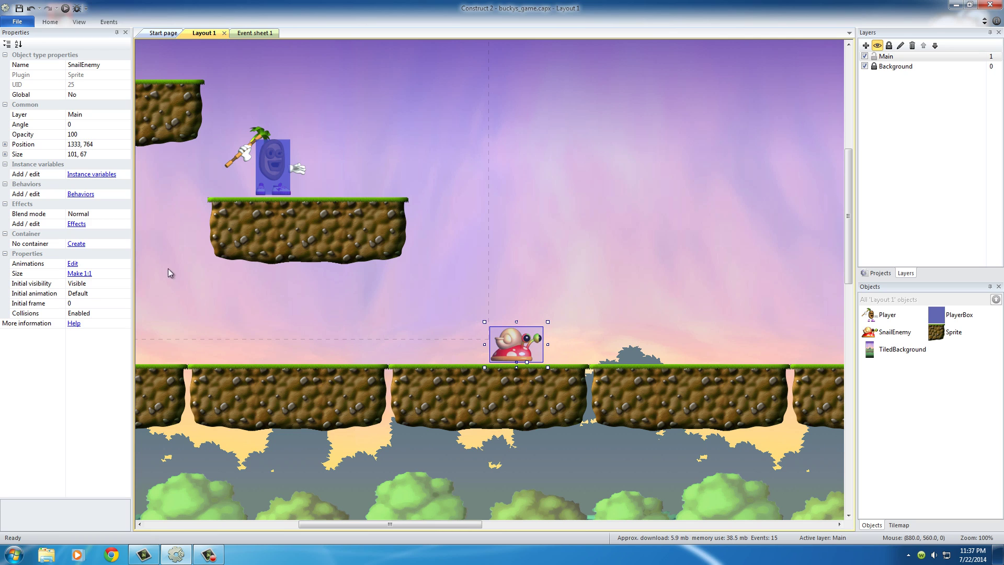
- Add the Platform movement behavior to SnailEnemy through its Behaviors list
{"action": "left_click", "coordinate": [80, 194]}
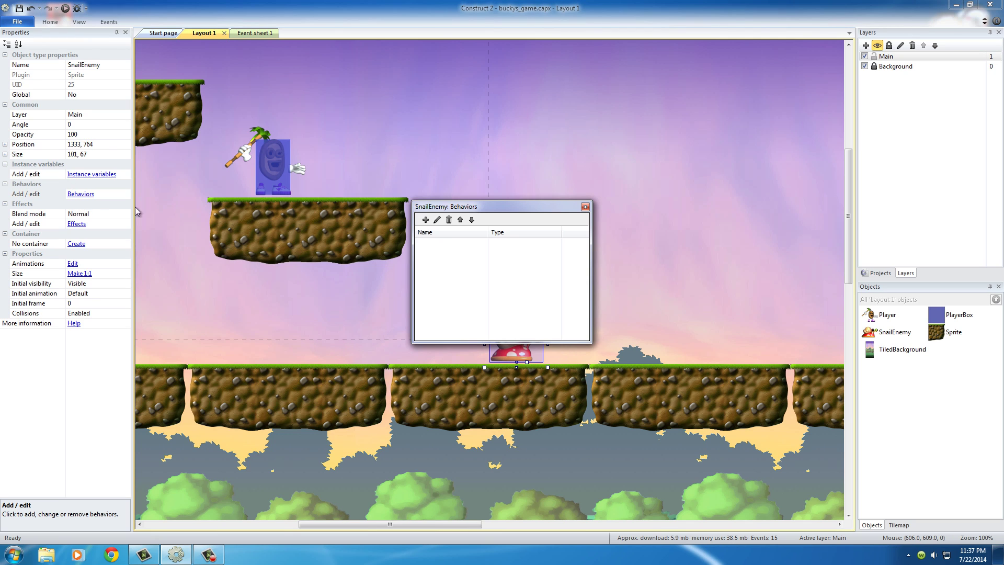
{"action": "left_click", "coordinate": [585, 206]}
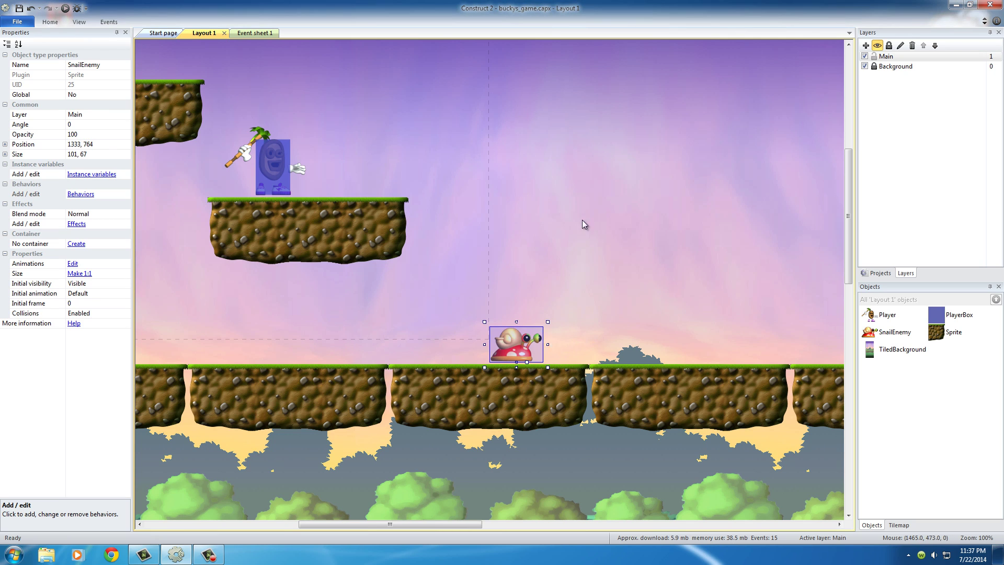
{"action": "left_click", "coordinate": [541, 341]}
{"action": "left_click", "coordinate": [541, 340]}
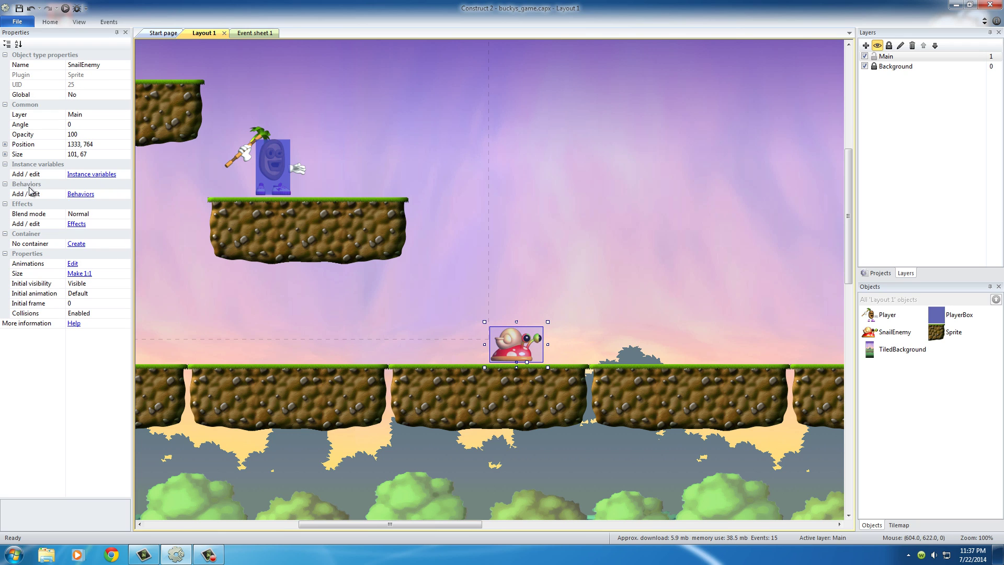
{"action": "left_click", "coordinate": [80, 194]}
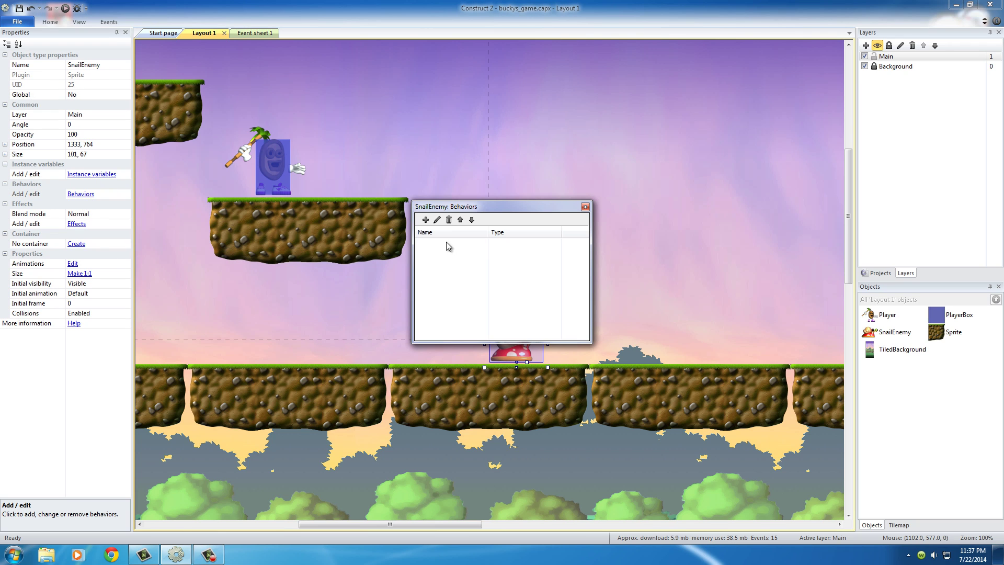
{"action": "left_click", "coordinate": [426, 220]}
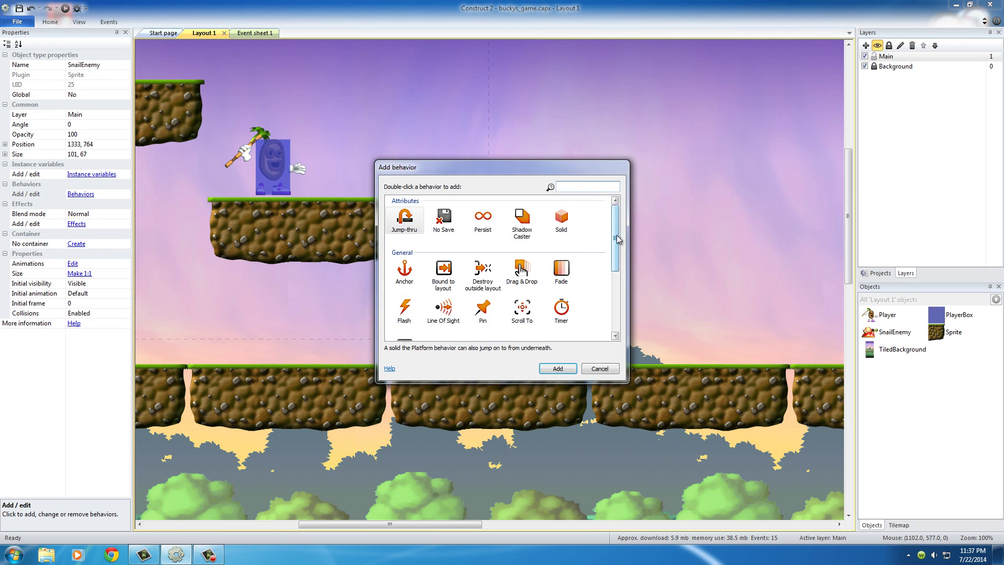
{"action": "left_click_drag", "start_coordinate": [616, 233], "coordinate": [613, 292]}
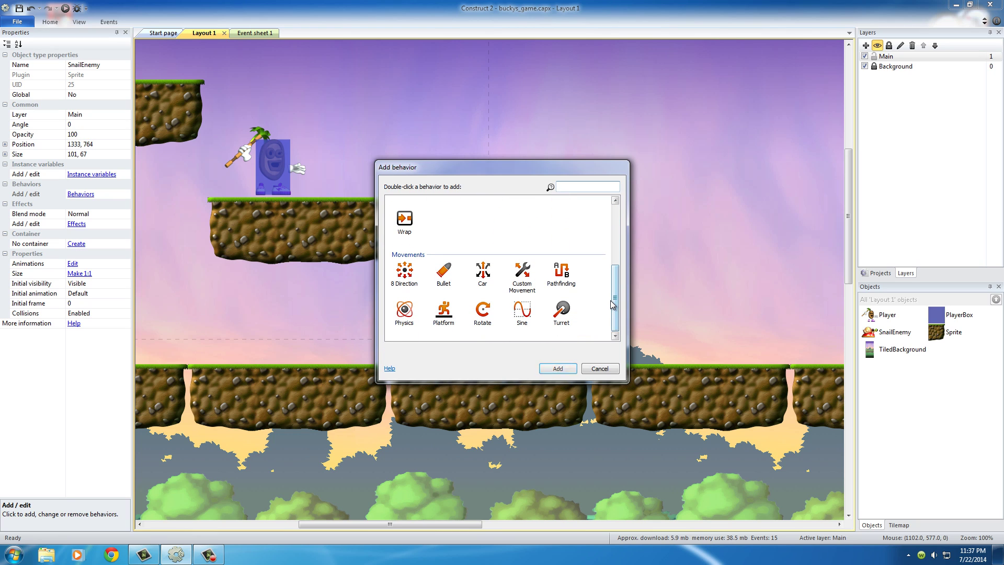
{"action": "left_click", "coordinate": [443, 313]}
{"action": "left_click", "coordinate": [558, 369]}
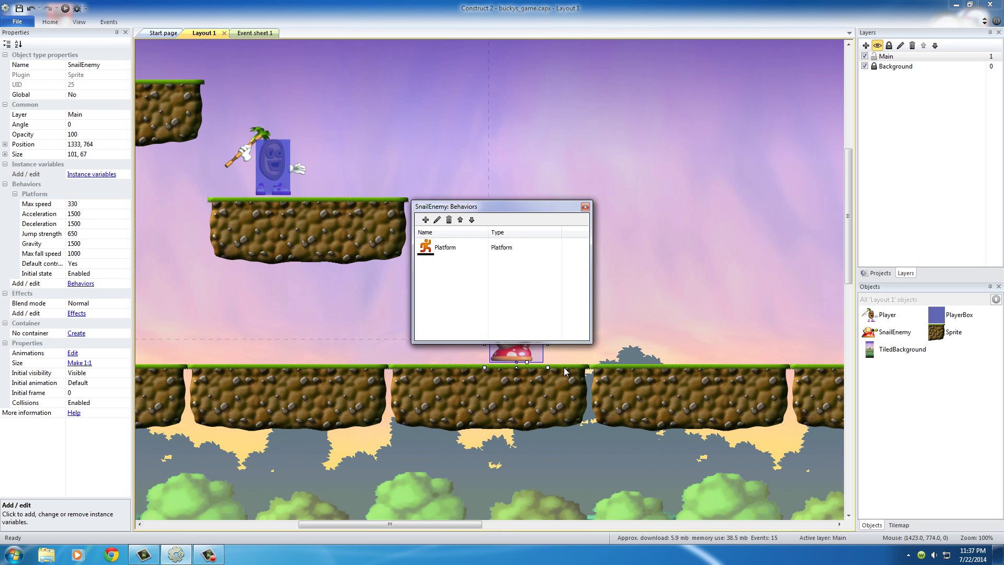
{"action": "left_click", "coordinate": [585, 207]}
{"action": "left_click", "coordinate": [584, 273]}
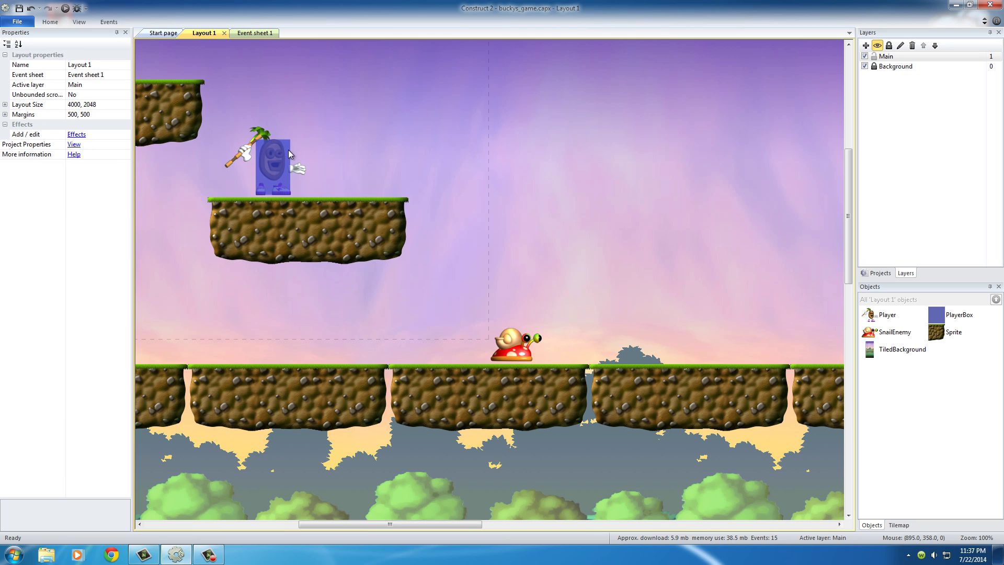
{"action": "left_click", "coordinate": [515, 349]}
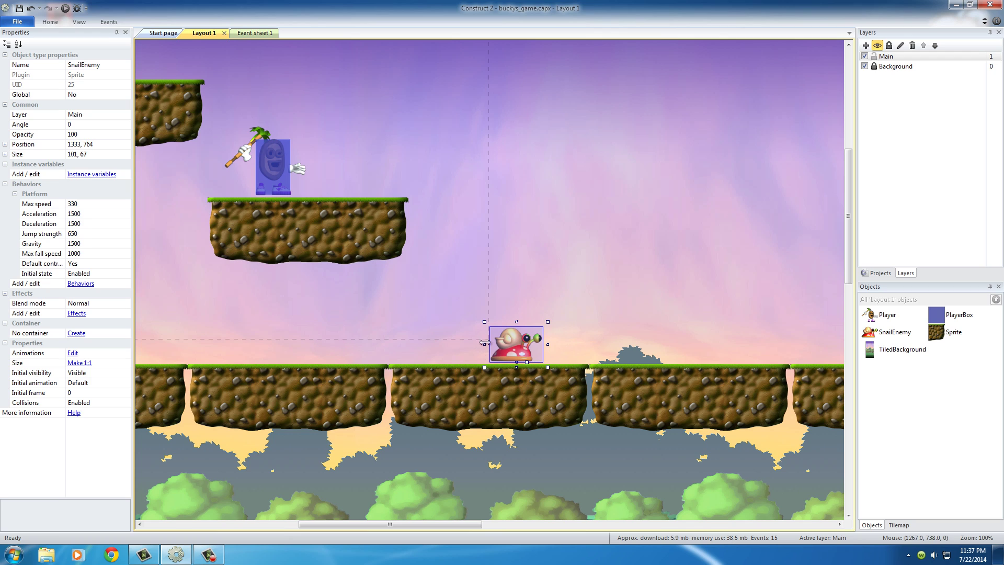
{"action": "left_click", "coordinate": [267, 168]}
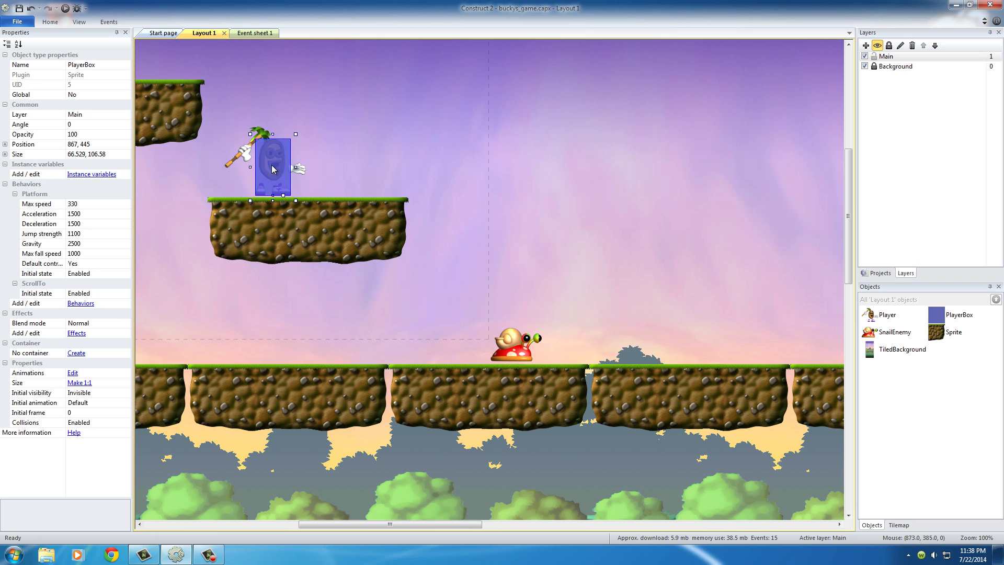
{"action": "left_click", "coordinate": [230, 160]}
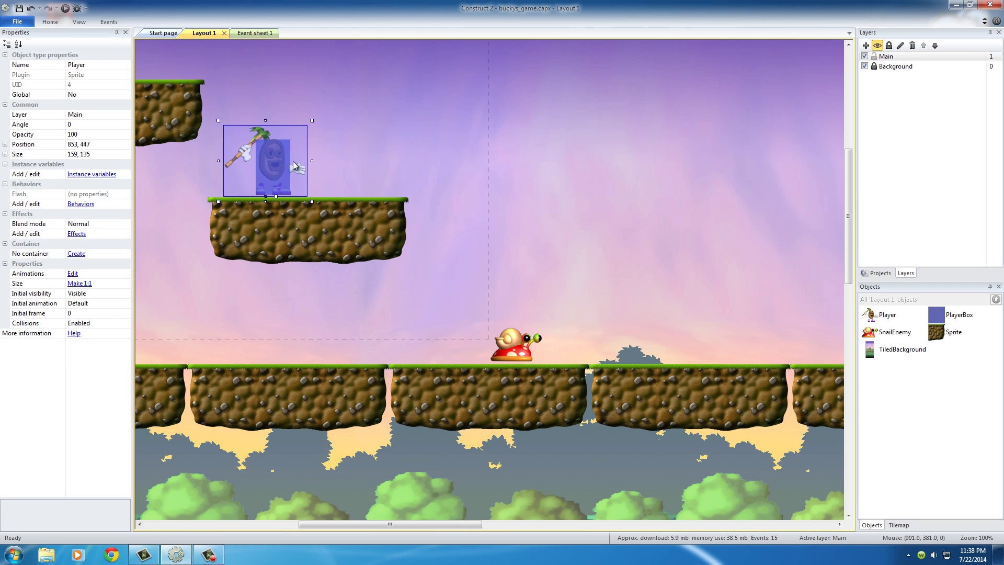
{"action": "left_click", "coordinate": [577, 290]}
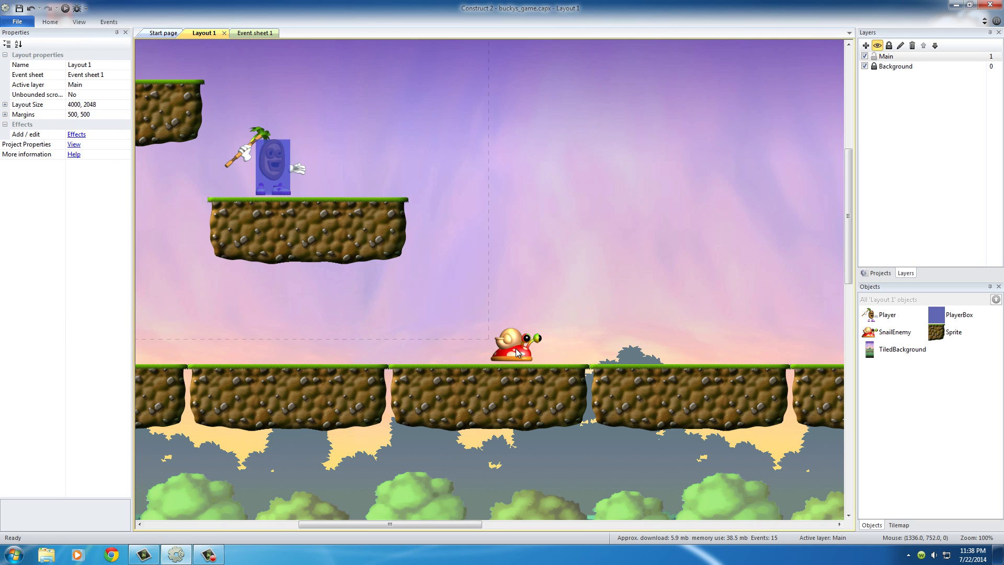
{"action": "left_click", "coordinate": [525, 356]}
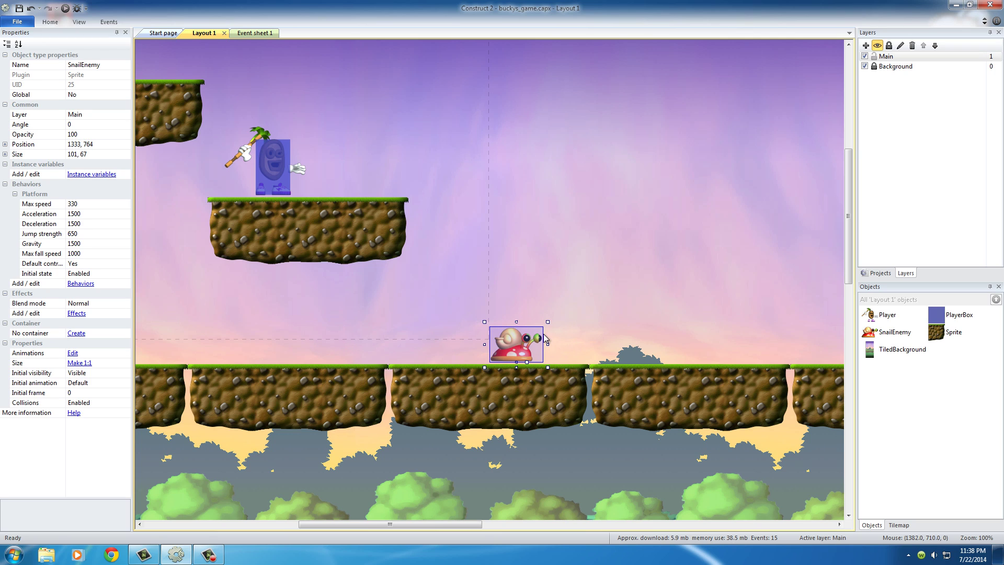
{"action": "left_click", "coordinate": [615, 311]}
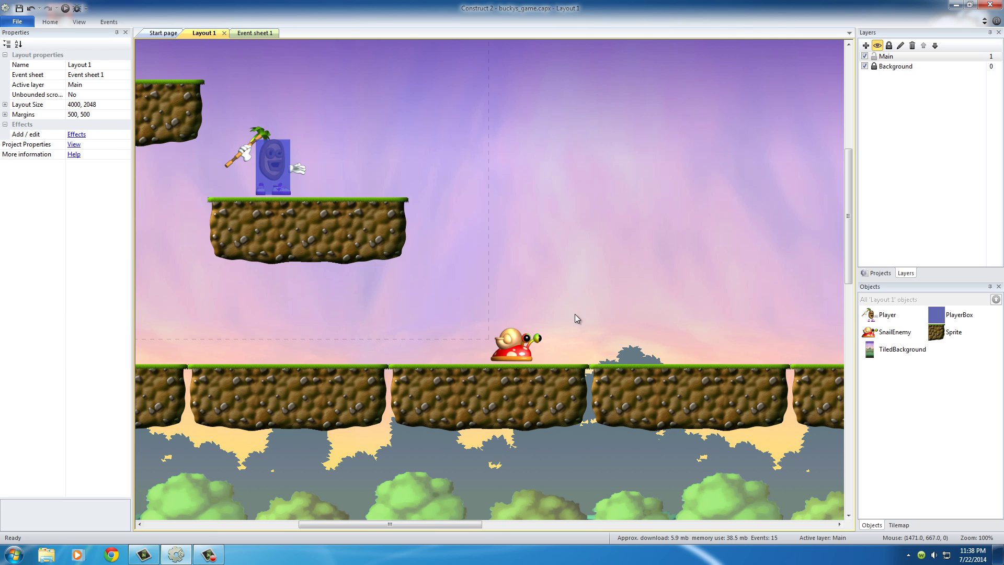
{"action": "left_click", "coordinate": [534, 343]}
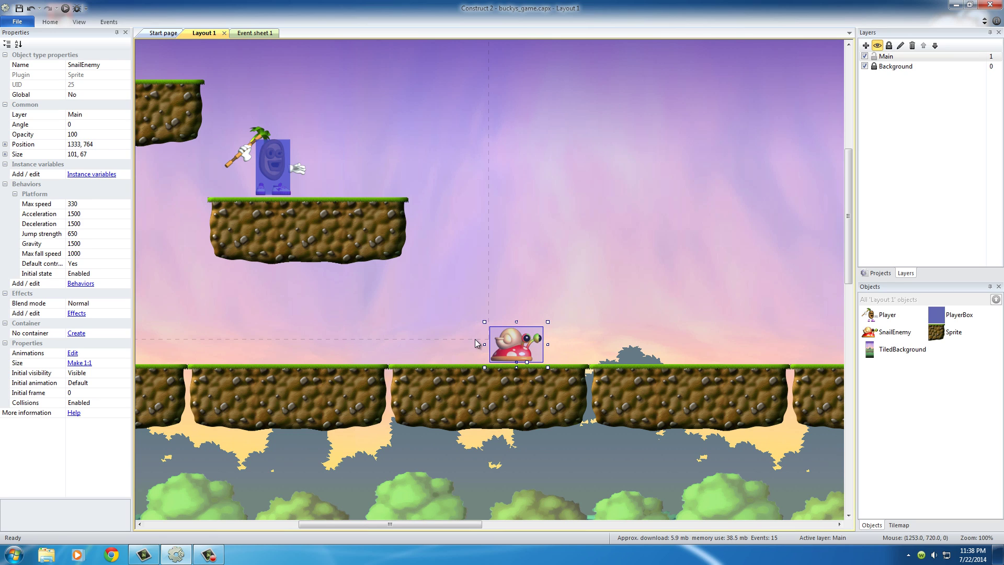
- Set SnailEnemy's Platform Max speed to 50, Acceleration 100 and Deceleration 100
{"action": "left_click", "coordinate": [73, 203]}
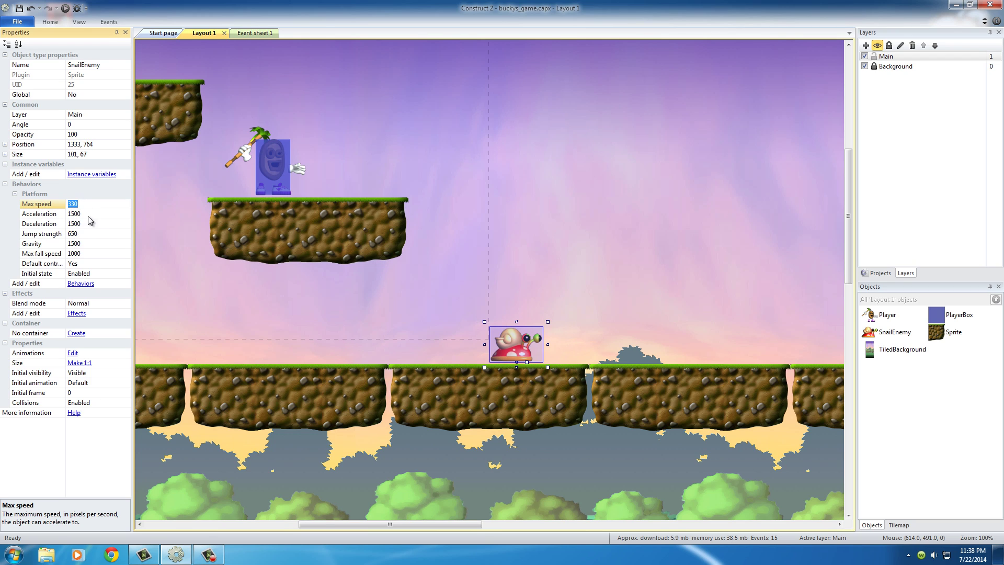
{"action": "left_click_drag", "start_coordinate": [67, 206], "coordinate": [66, 206]}
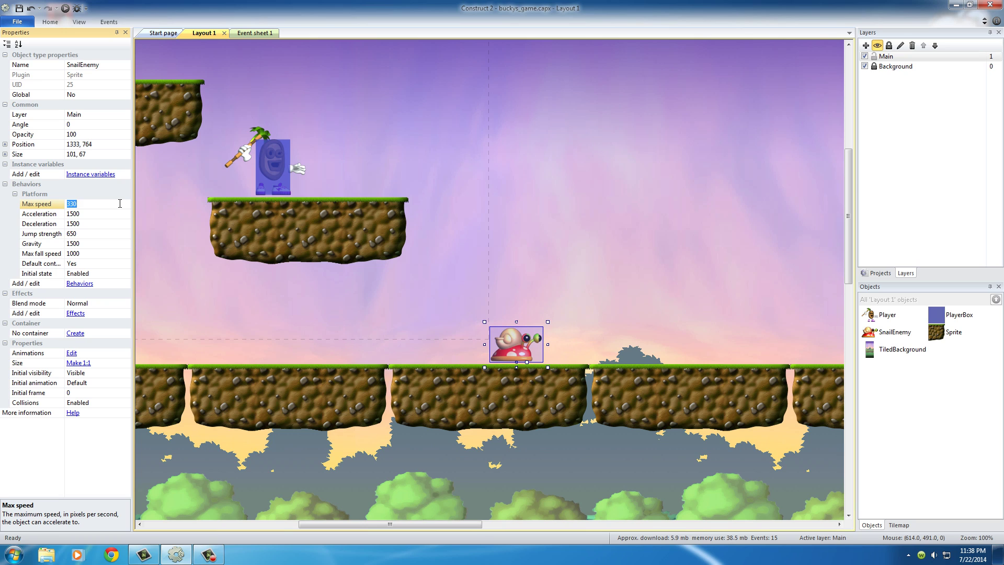
{"action": "type", "text": "50"}
{"action": "left_click", "coordinate": [77, 213]}
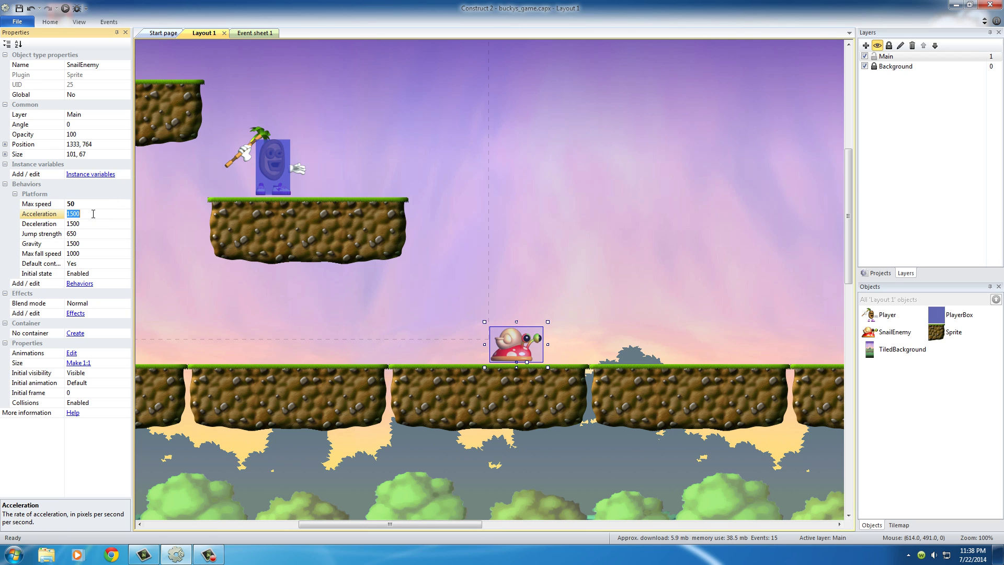
{"action": "type", "text": "100"}
{"action": "left_click", "coordinate": [79, 225]}
{"action": "type", "text": "1"}
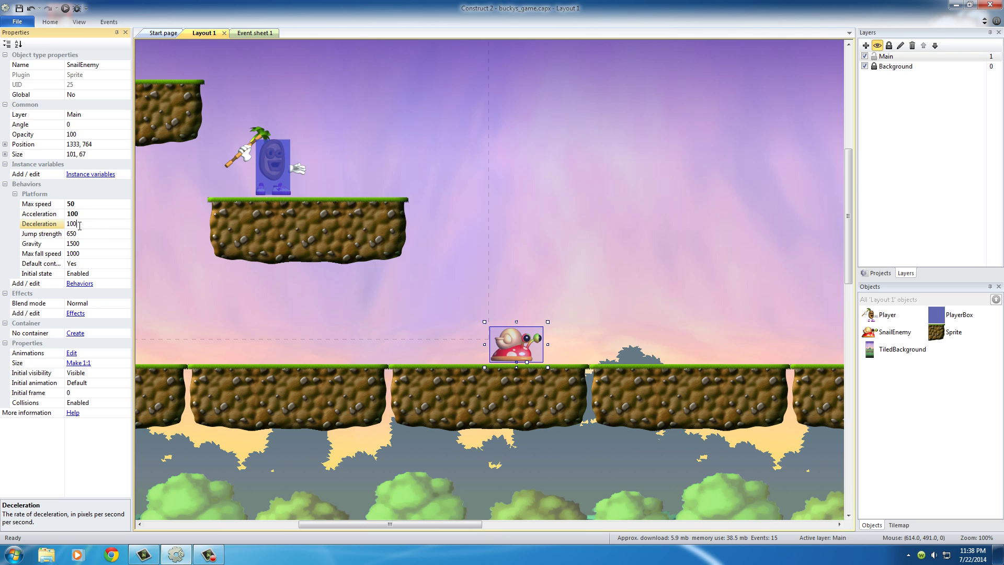
{"action": "left_click", "coordinate": [91, 215]}
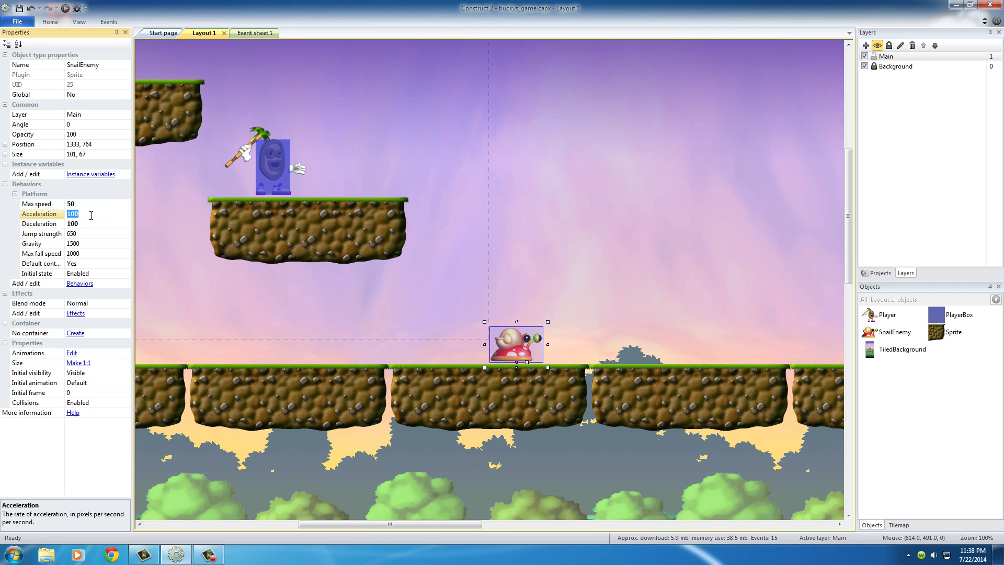
{"action": "left_click", "coordinate": [537, 282]}
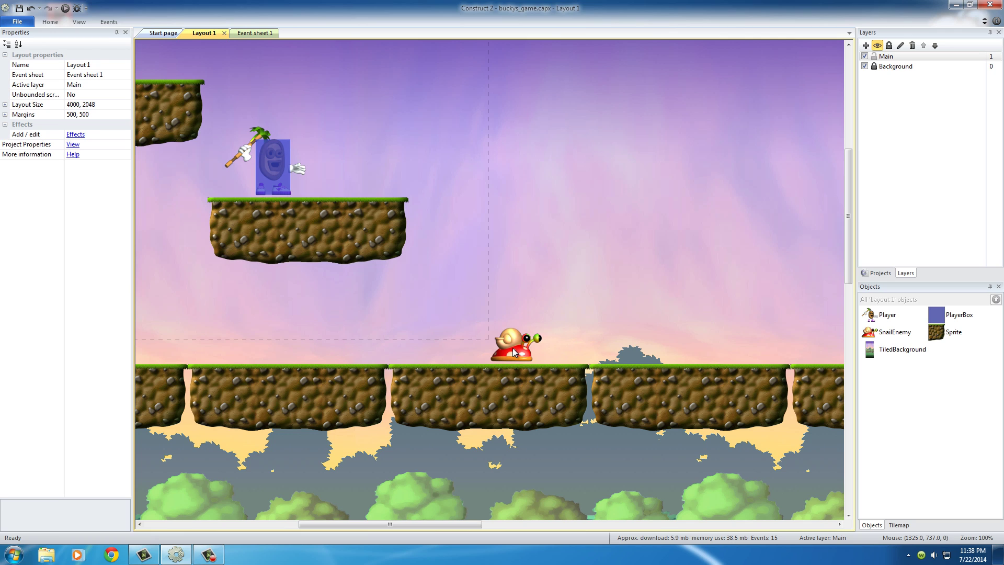
{"action": "left_click", "coordinate": [513, 347]}
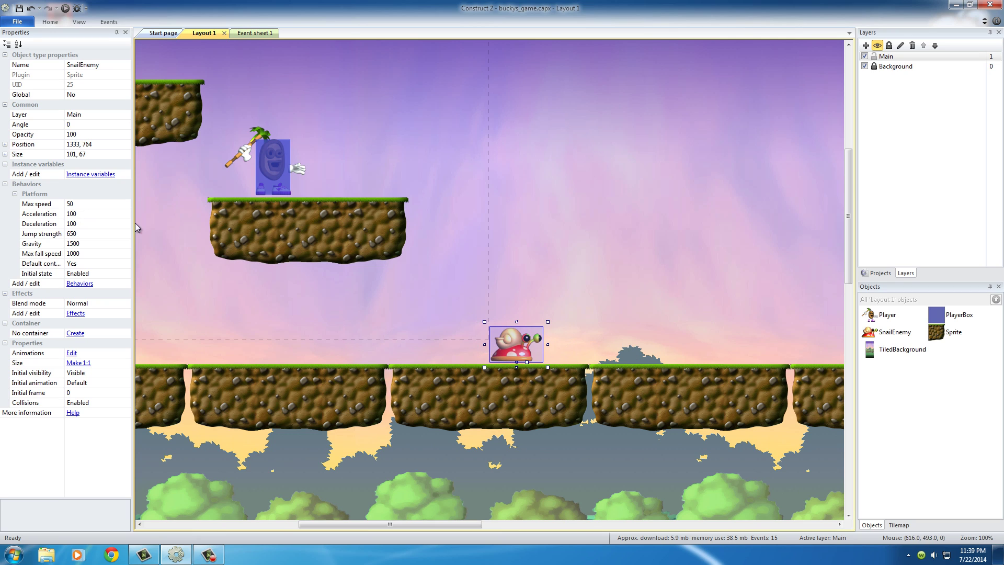
- In the snail's image editor, set the Default animation speed from 15 to 100 and close it
{"action": "left_click", "coordinate": [562, 288]}
{"action": "double_click", "coordinate": [520, 354]}
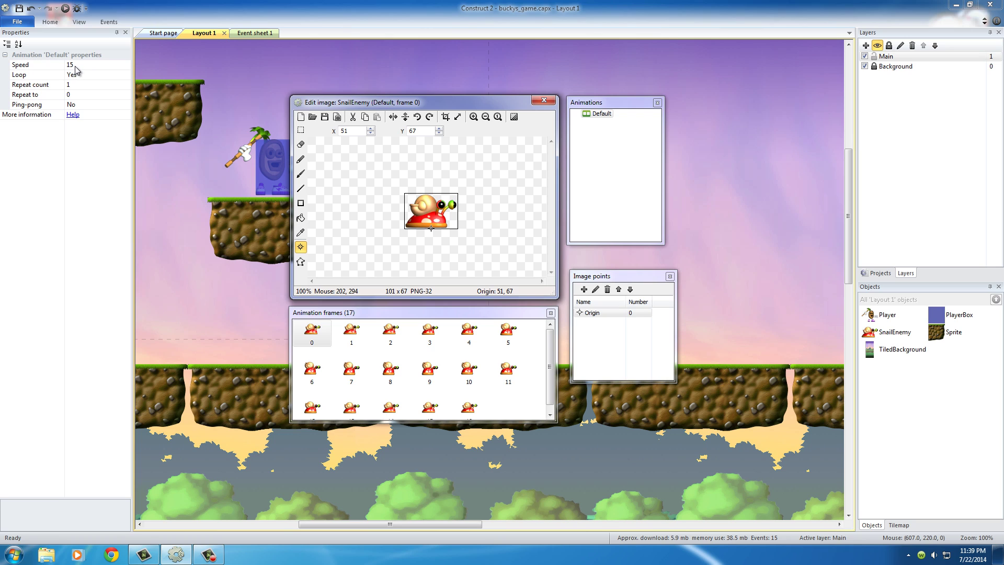
{"action": "left_click", "coordinate": [75, 66]}
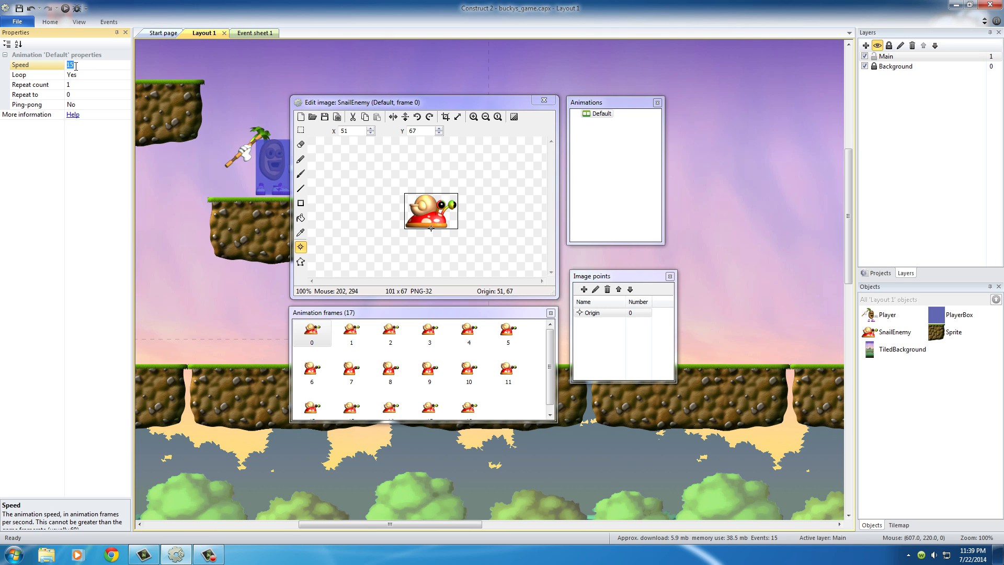
{"action": "left_click", "coordinate": [348, 335]}
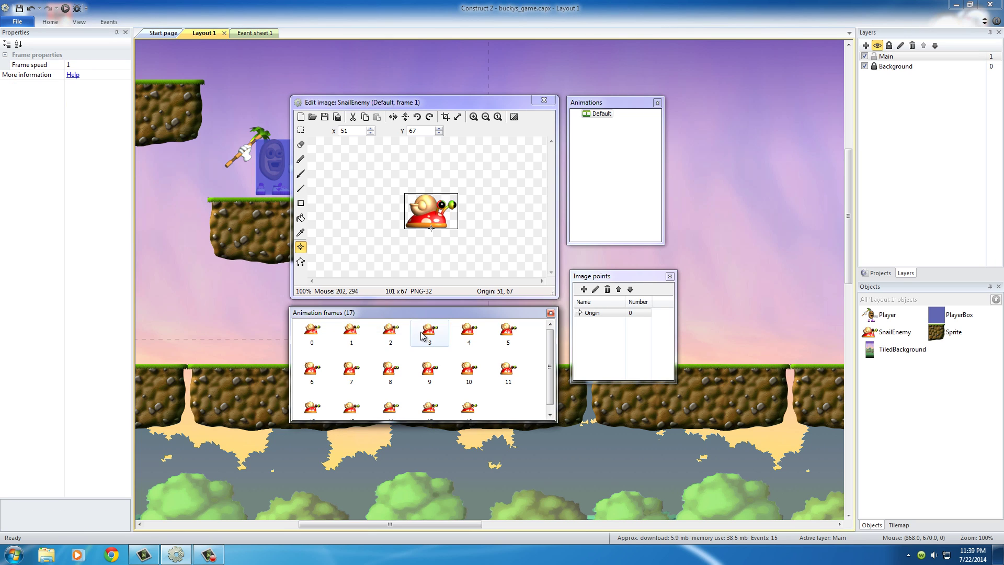
{"action": "left_click", "coordinate": [424, 335]}
{"action": "left_click", "coordinate": [313, 333]}
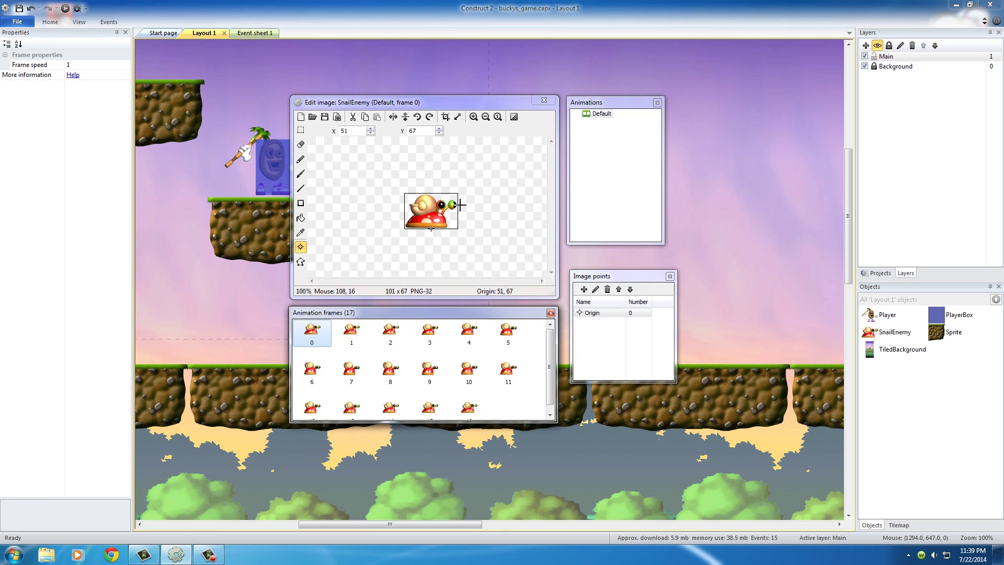
{"action": "left_click", "coordinate": [599, 114]}
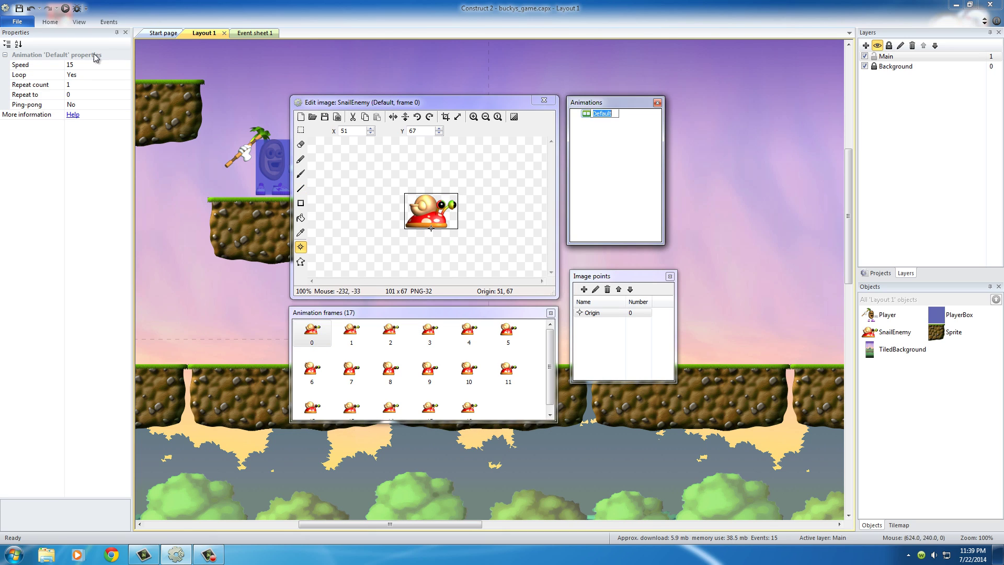
{"action": "left_click", "coordinate": [84, 65]}
{"action": "type", "text": "100"}
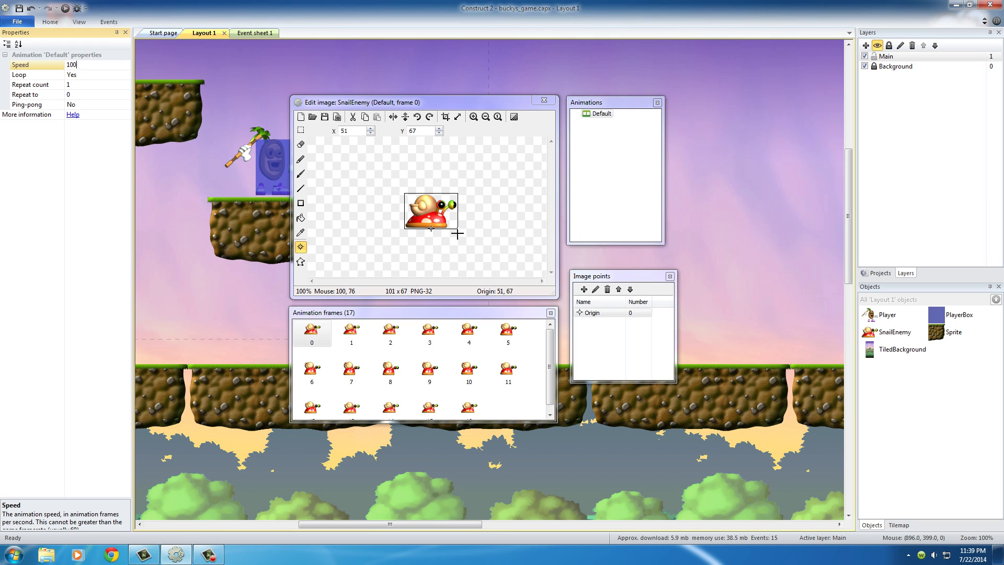
{"action": "left_click", "coordinate": [544, 103]}
- Preview the level, walking and jumping right, restarting with F5 twice
{"action": "key", "text": "F5"}
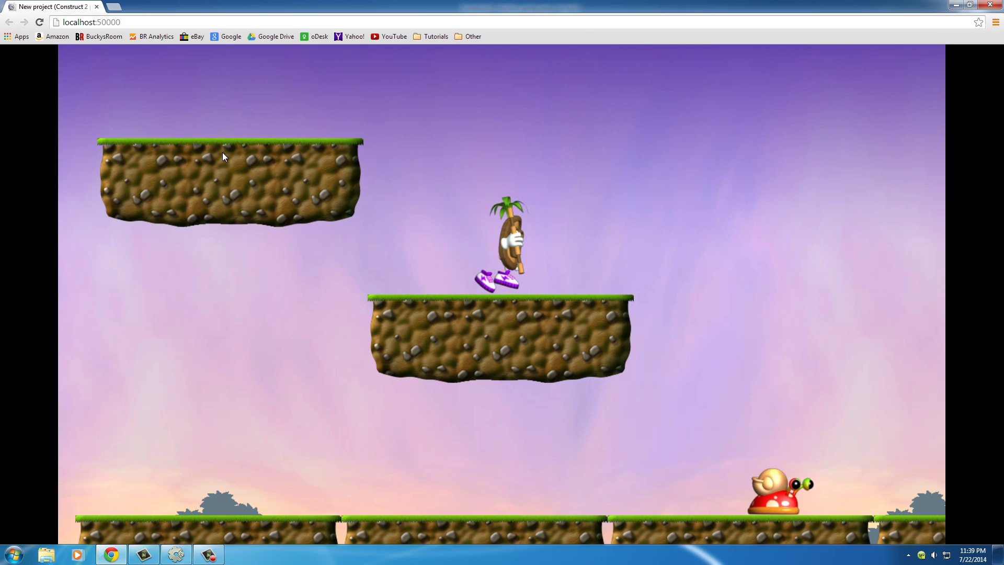
{"action": "key", "text": "Right"}
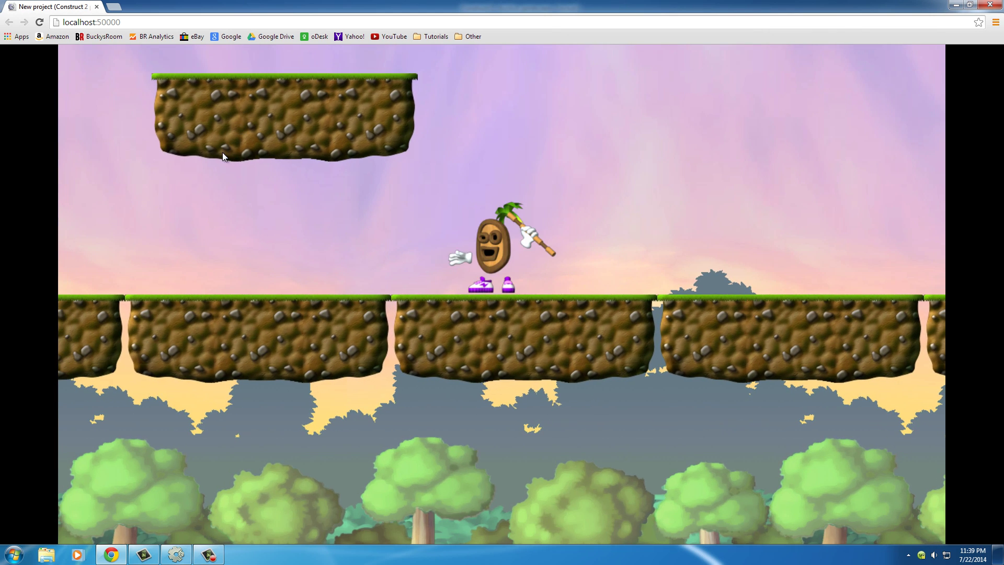
{"action": "key", "text": "F5"}
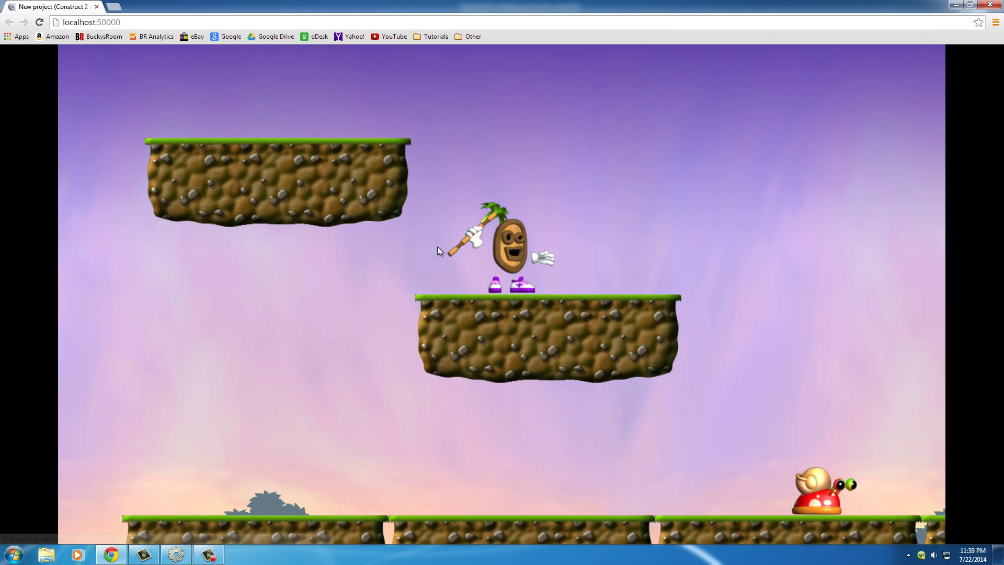
{"action": "key", "text": "Right"}
{"action": "key", "text": "Up"}
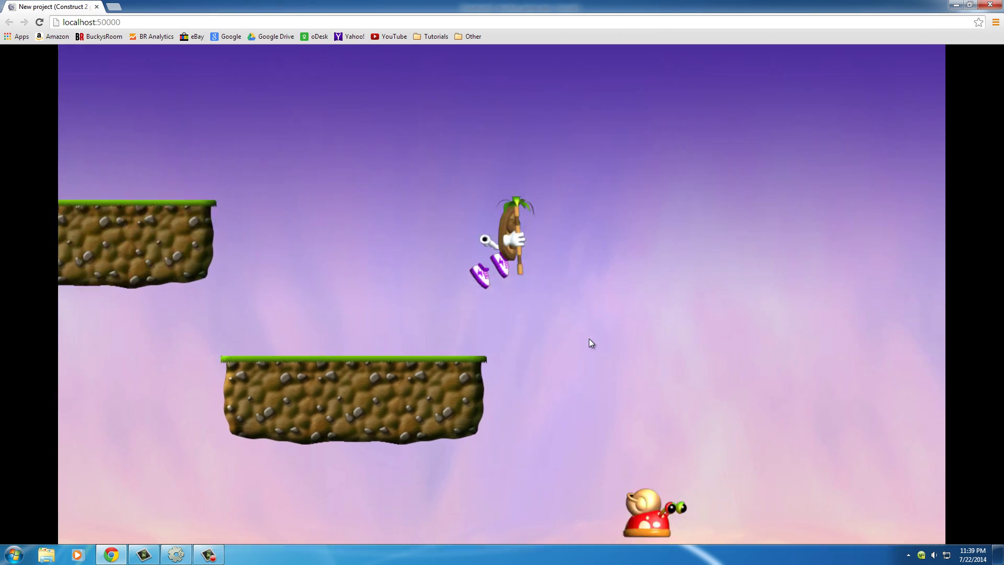
{"action": "key", "text": "Left"}
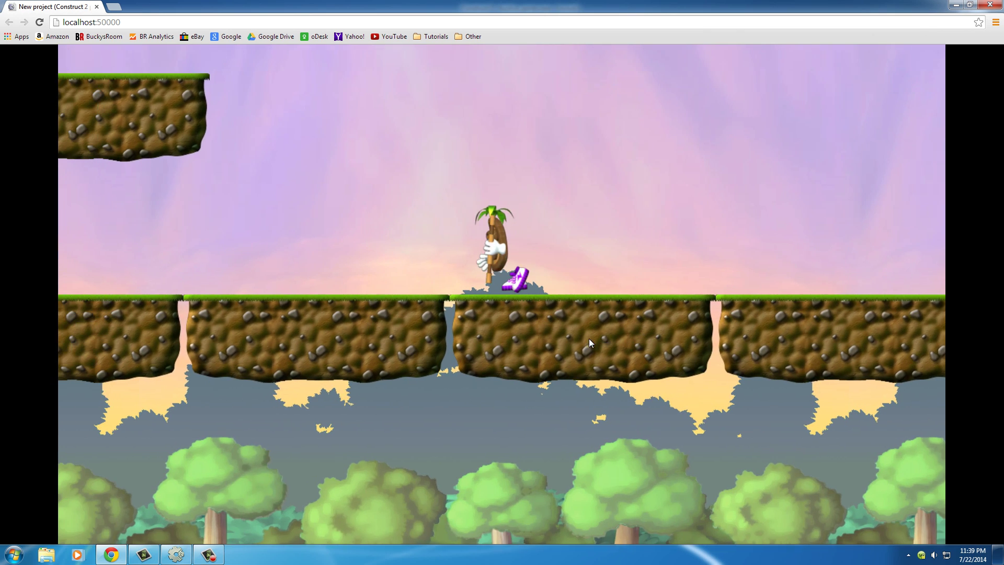
{"action": "key", "text": "F5"}
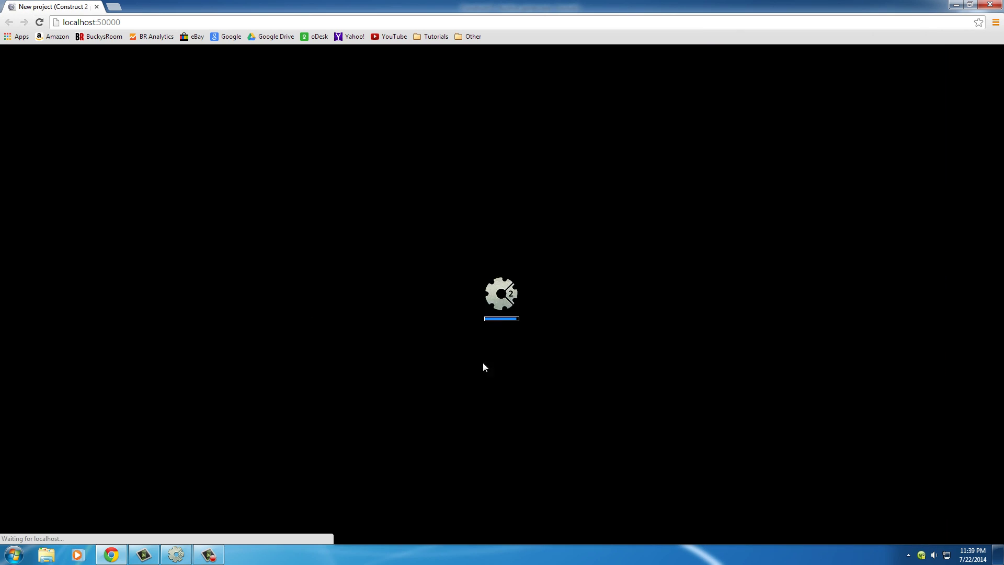
{"action": "key", "text": "Right"}
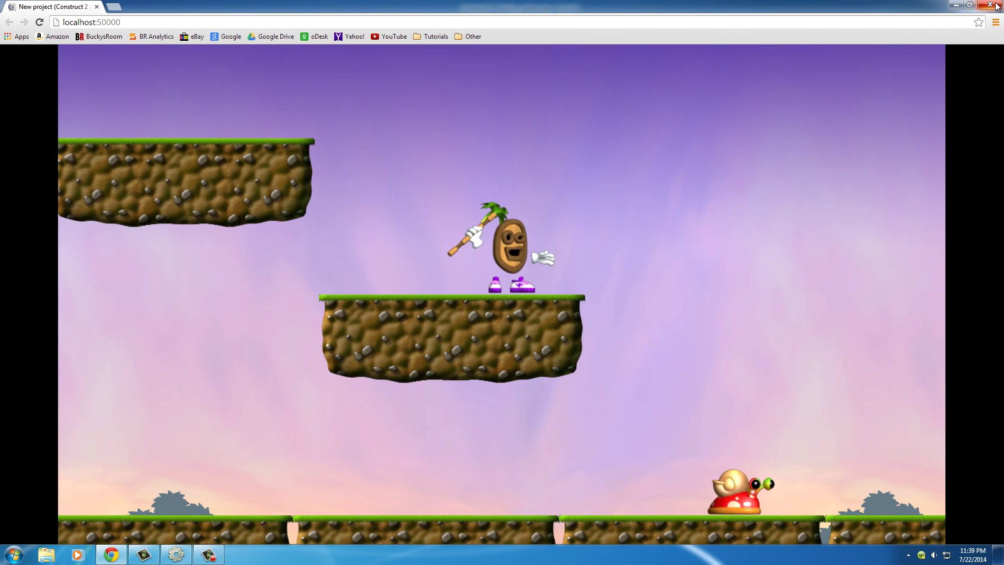
{"action": "key", "text": "Right"}
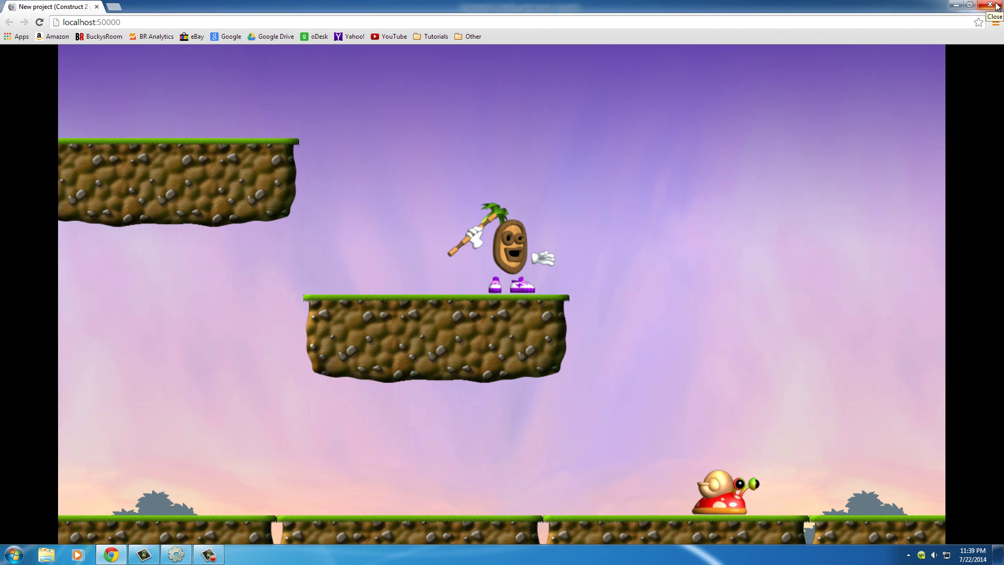
{"action": "key", "text": "Up"}
{"action": "key", "text": "Up"}
{"action": "key", "text": "Up"}
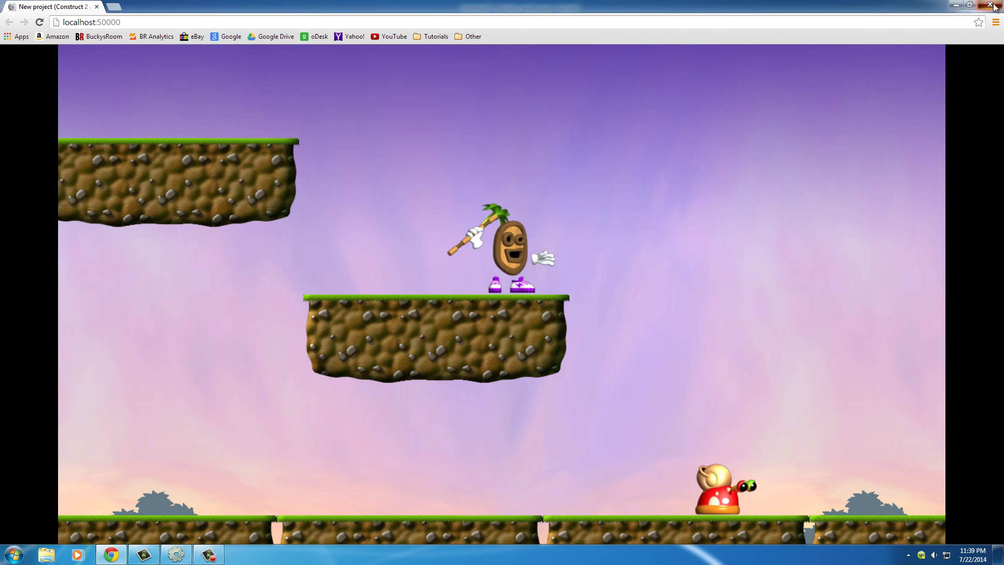
- Close the preview and select the snail enemy in Layout 1
{"action": "left_click", "coordinate": [990, 5]}
{"action": "left_click", "coordinate": [597, 275]}
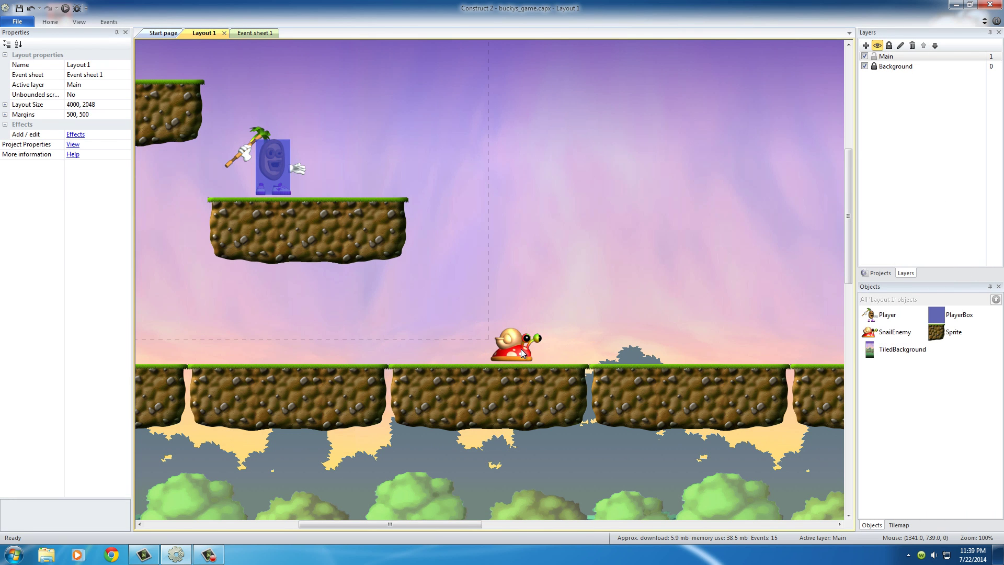
{"action": "left_click", "coordinate": [522, 354]}
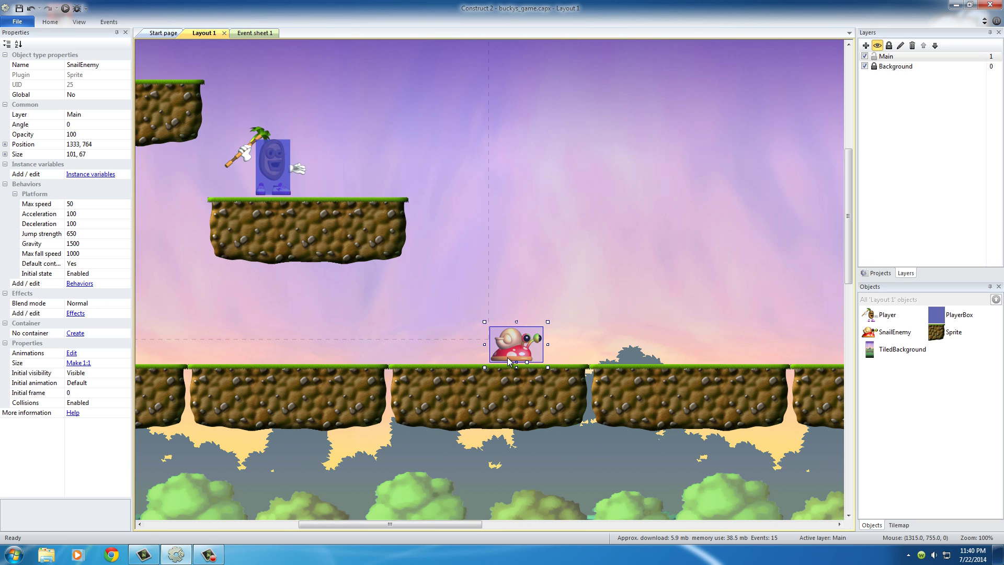
- Move the Player and the three middle platform blocks down and to the left
{"action": "left_click", "coordinate": [429, 246]}
{"action": "middle_click_drag", "start_coordinate": [264, 340], "coordinate": [400, 400]}
{"action": "middle_click_drag", "start_coordinate": [293, 341], "coordinate": [426, 360]}
{"action": "left_click", "coordinate": [446, 334]}
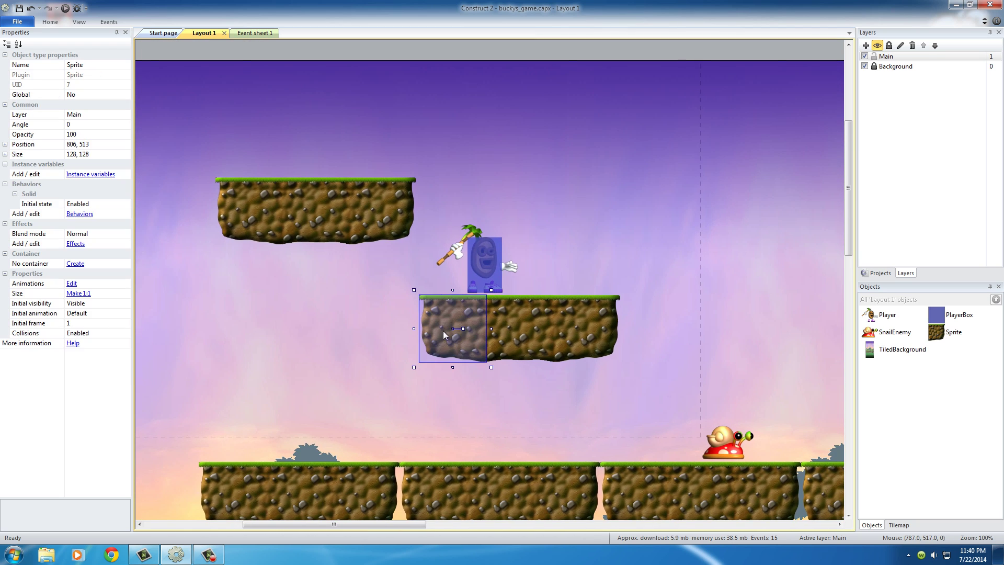
{"action": "left_click", "coordinate": [509, 335], "text": "shift"}
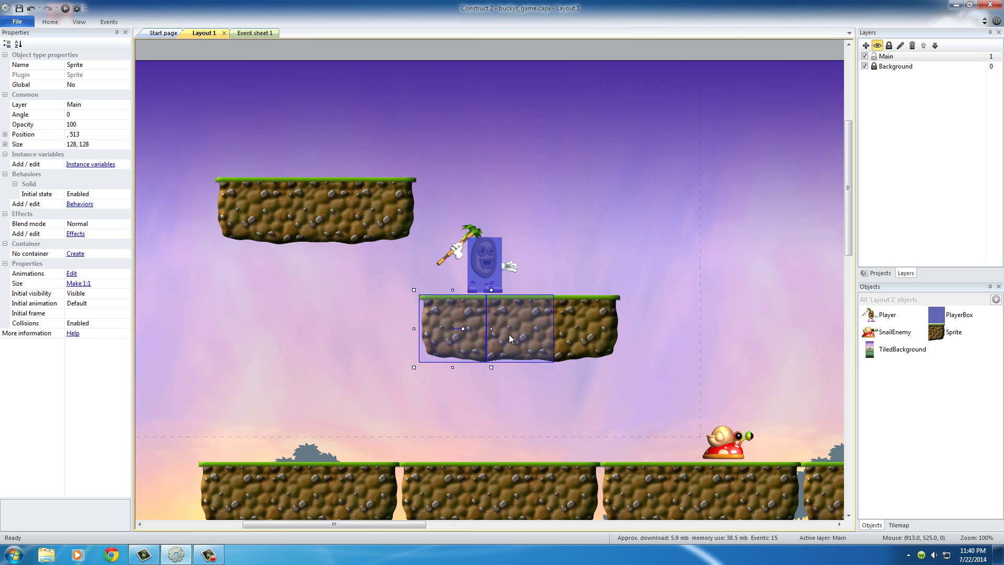
{"action": "left_click", "coordinate": [586, 338], "text": "shift"}
{"action": "left_click", "coordinate": [460, 260], "text": "shift"}
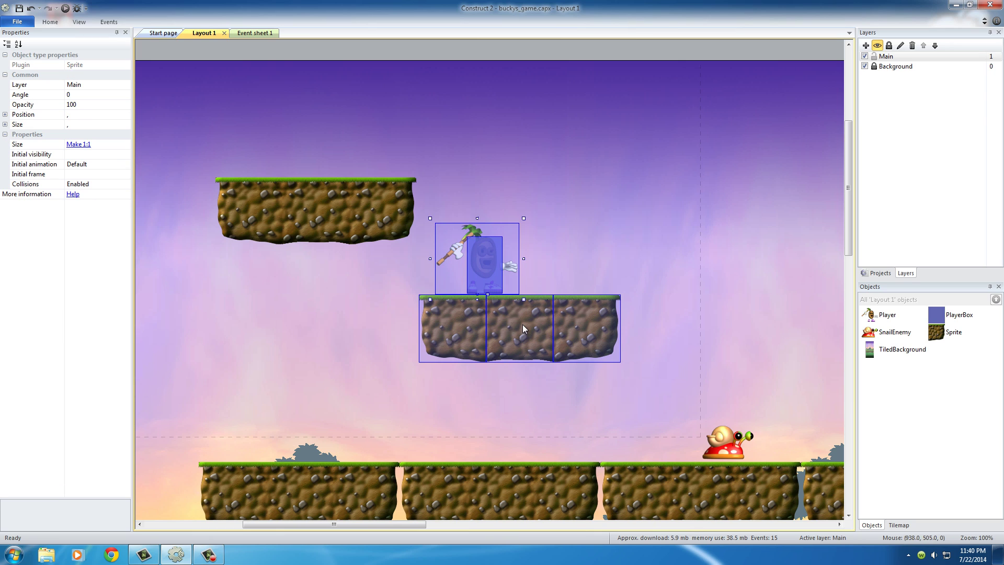
{"action": "left_click_drag", "start_coordinate": [523, 328], "coordinate": [485, 357]}
{"action": "left_click", "coordinate": [556, 264]}
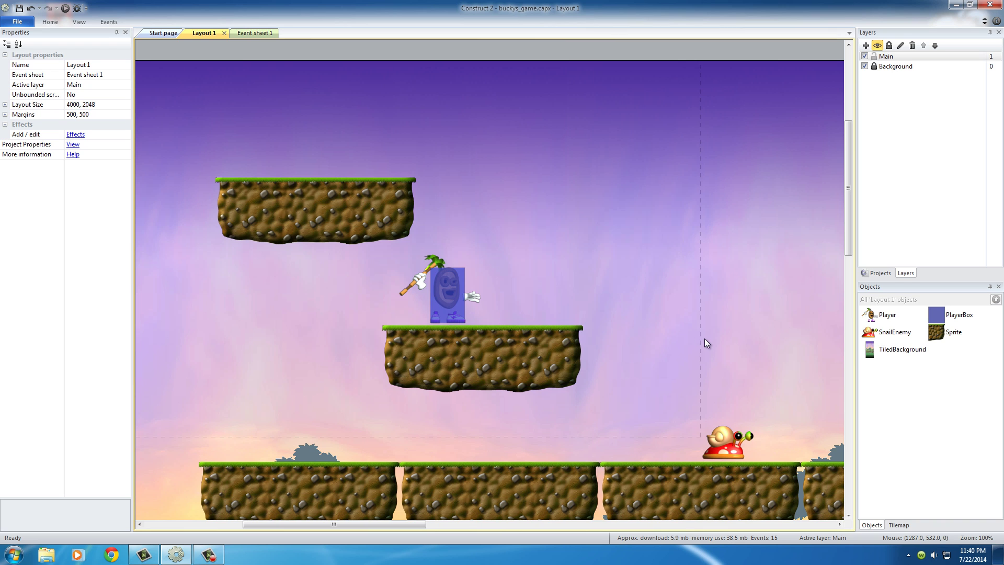
- Drag the SnailEnemy left along the ground
{"action": "middle_click_drag", "start_coordinate": [707, 337], "coordinate": [616, 320]}
{"action": "left_click", "coordinate": [640, 408]}
{"action": "left_click_drag", "start_coordinate": [643, 430], "coordinate": [566, 426]}
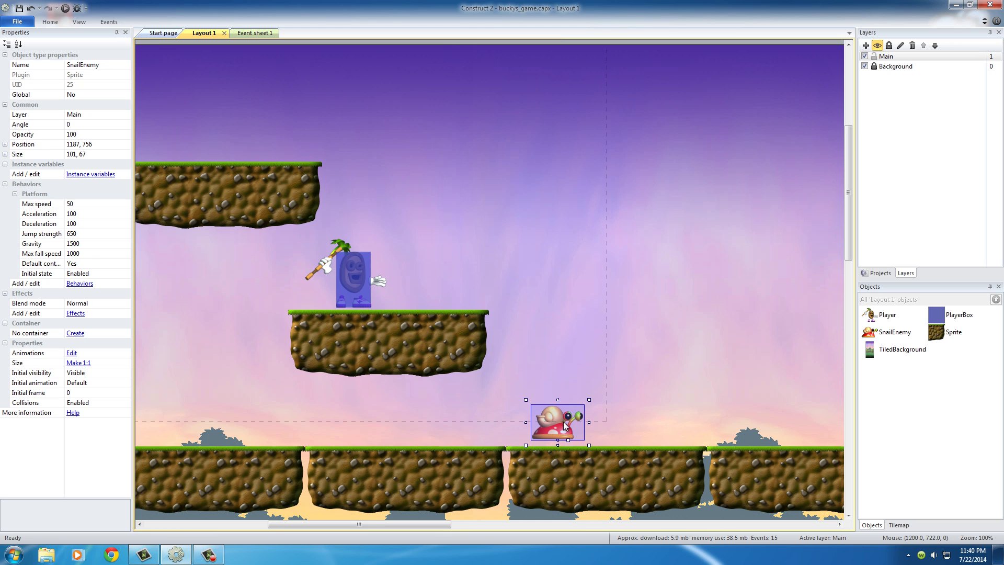
- Try repositioning two middle platform blocks, undo it, and reselect the platform
{"action": "left_click", "coordinate": [373, 342]}
{"action": "left_click_drag", "start_coordinate": [372, 342], "coordinate": [446, 343], "text": "ctrl"}
{"action": "key", "text": "Escape"}
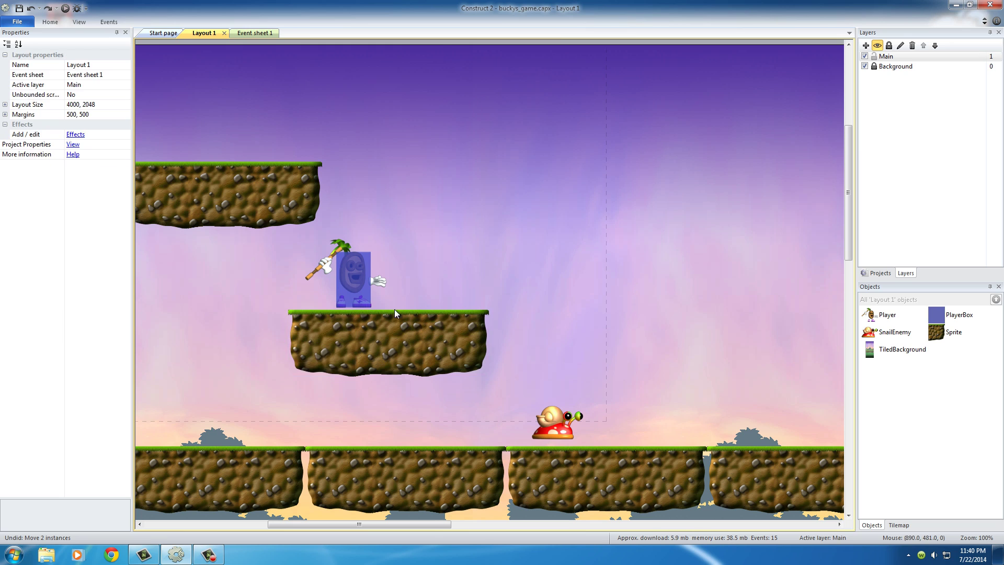
{"action": "left_click", "coordinate": [380, 328]}
{"action": "left_click", "coordinate": [387, 352], "text": "ctrl"}
{"action": "left_click", "coordinate": [304, 268]}
{"action": "left_click", "coordinate": [320, 265]}
{"action": "key", "text": "Escape"}
- Shift the Player and middle platform further left and down, nudging the snail slightly right
{"action": "left_click", "coordinate": [364, 296]}
{"action": "left_click", "coordinate": [312, 331], "text": "ctrl"}
{"action": "left_click", "coordinate": [387, 345], "text": "ctrl"}
{"action": "left_click", "coordinate": [446, 340], "text": "ctrl"}
{"action": "left_click_drag", "start_coordinate": [385, 349], "coordinate": [290, 372]}
{"action": "key", "text": "Escape"}
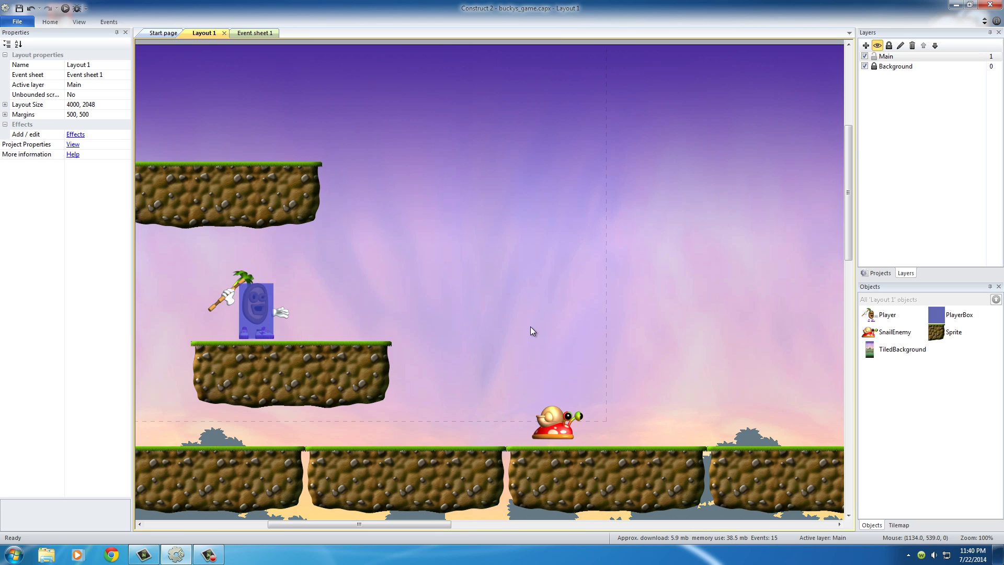
{"action": "left_click_drag", "start_coordinate": [555, 421], "coordinate": [561, 423]}
{"action": "left_click", "coordinate": [694, 340]}
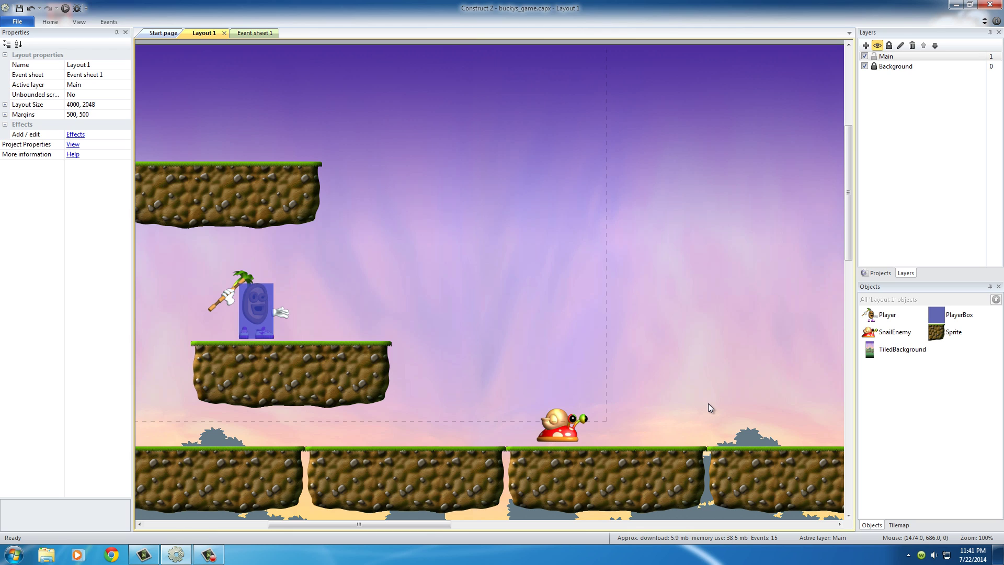
- Insert a new Sprite object into Layout 1
{"action": "double_click", "coordinate": [719, 416]}
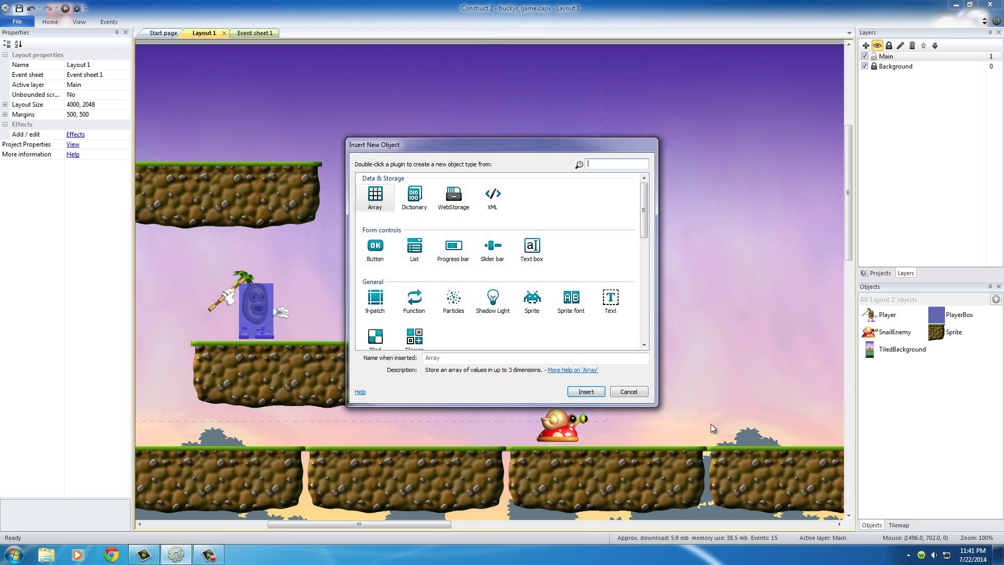
{"action": "left_click", "coordinate": [531, 301]}
{"action": "double_click", "coordinate": [531, 301]}
{"action": "left_click", "coordinate": [530, 301]}
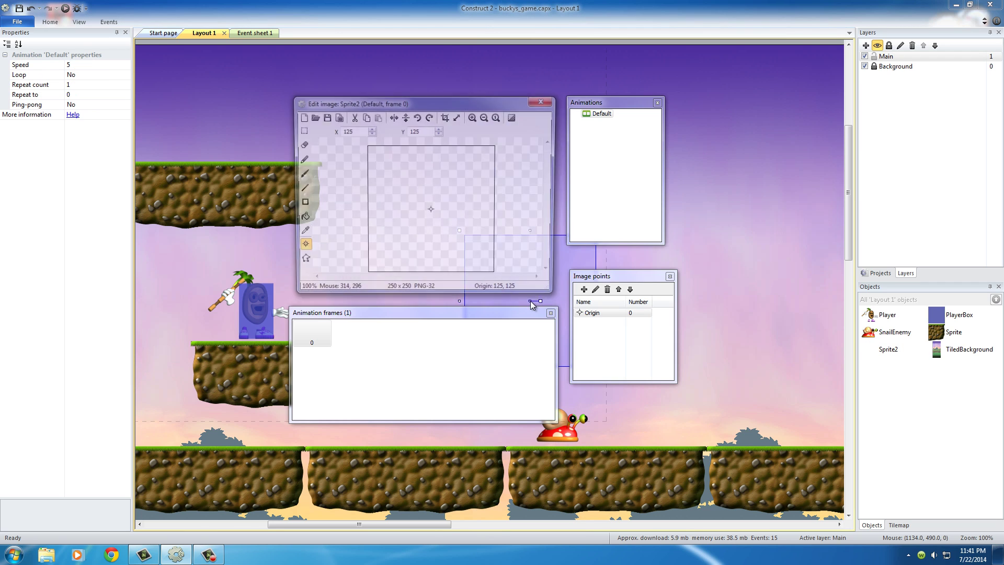
{"action": "left_click", "coordinate": [543, 100]}
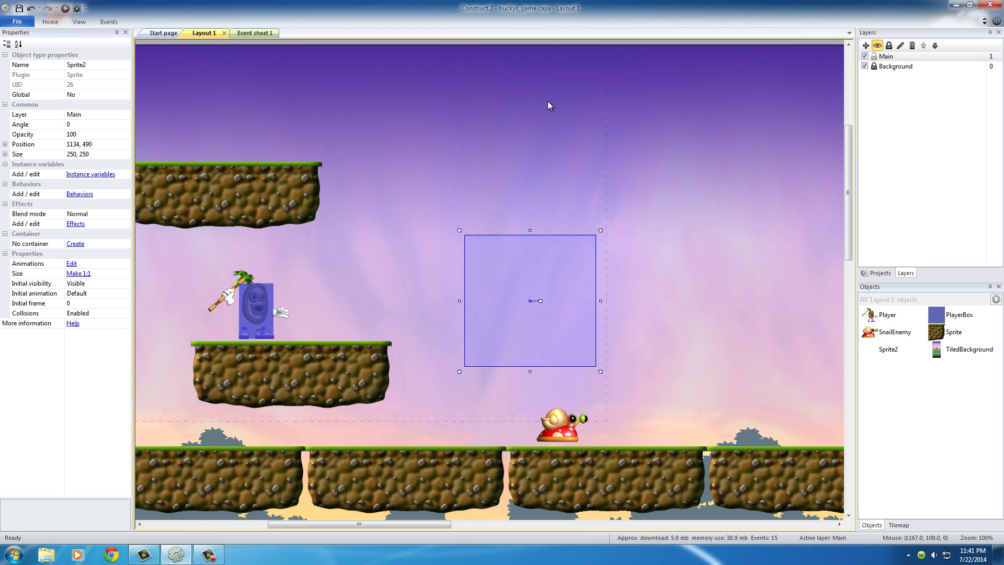
- Load the 'square' image from the Desktop media folder into Sprite2
{"action": "double_click", "coordinate": [886, 350]}
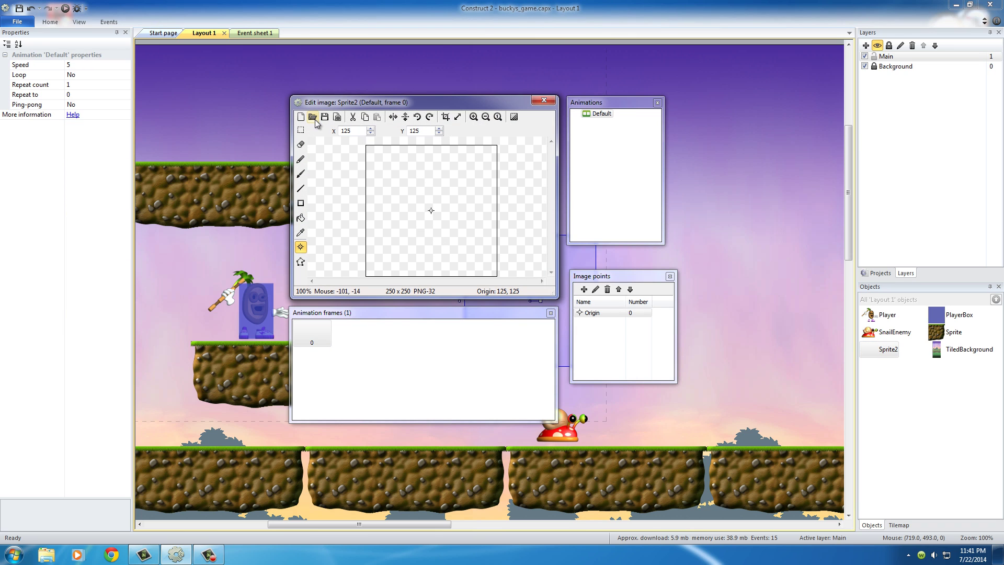
{"action": "left_click", "coordinate": [312, 117]}
{"action": "left_click", "coordinate": [294, 137]}
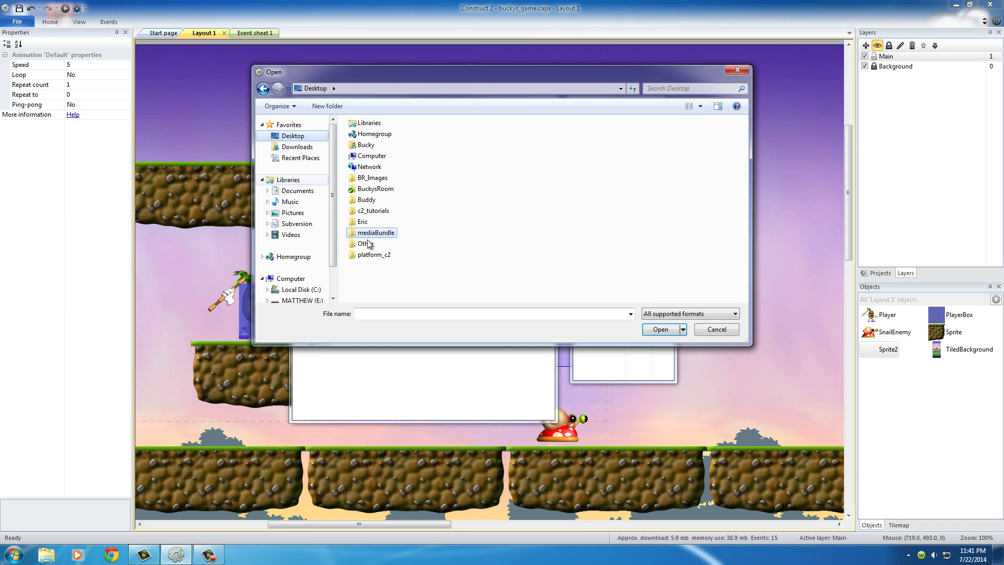
{"action": "double_click", "coordinate": [374, 233]}
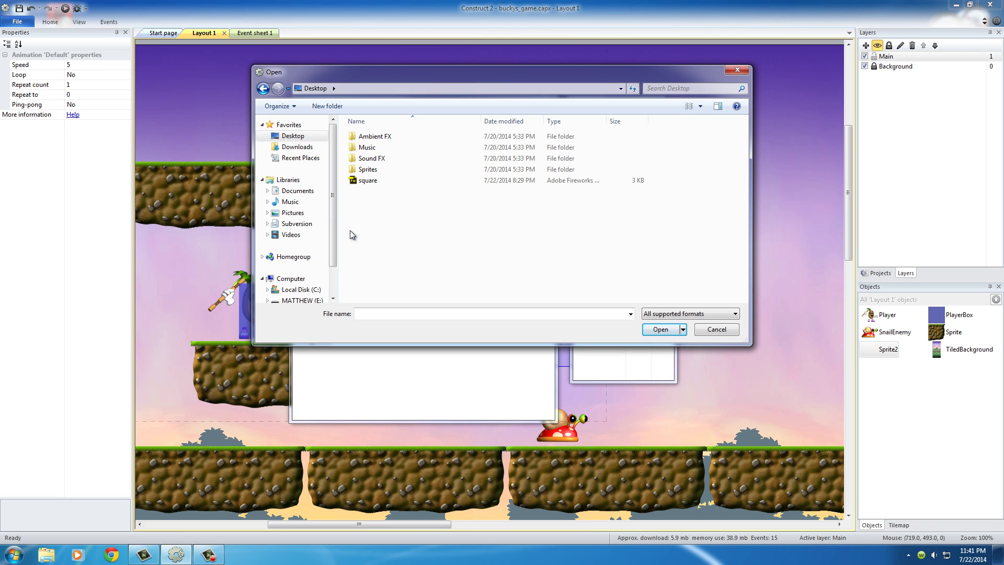
{"action": "left_click", "coordinate": [352, 180]}
{"action": "double_click", "coordinate": [352, 180]}
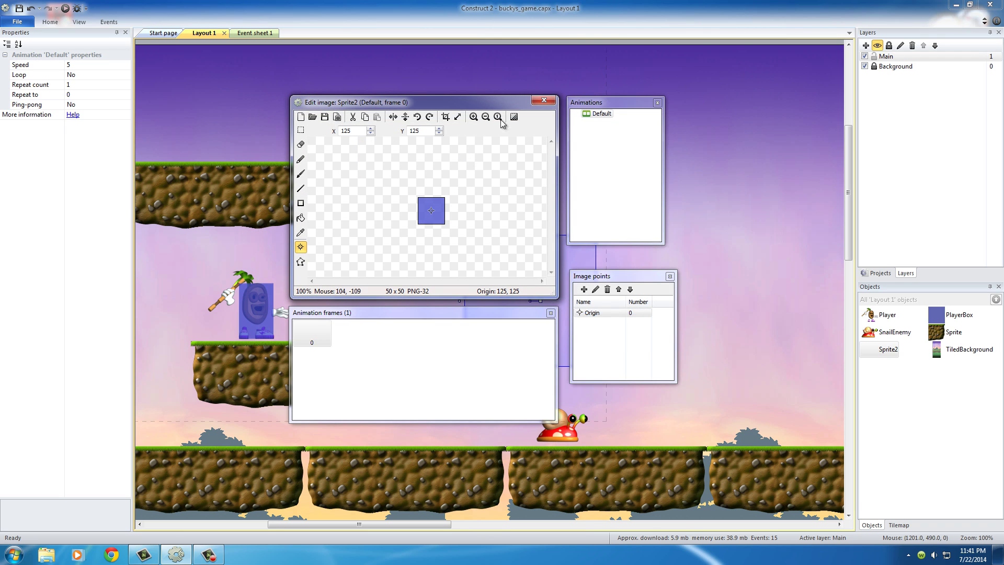
{"action": "left_click", "coordinate": [542, 101]}
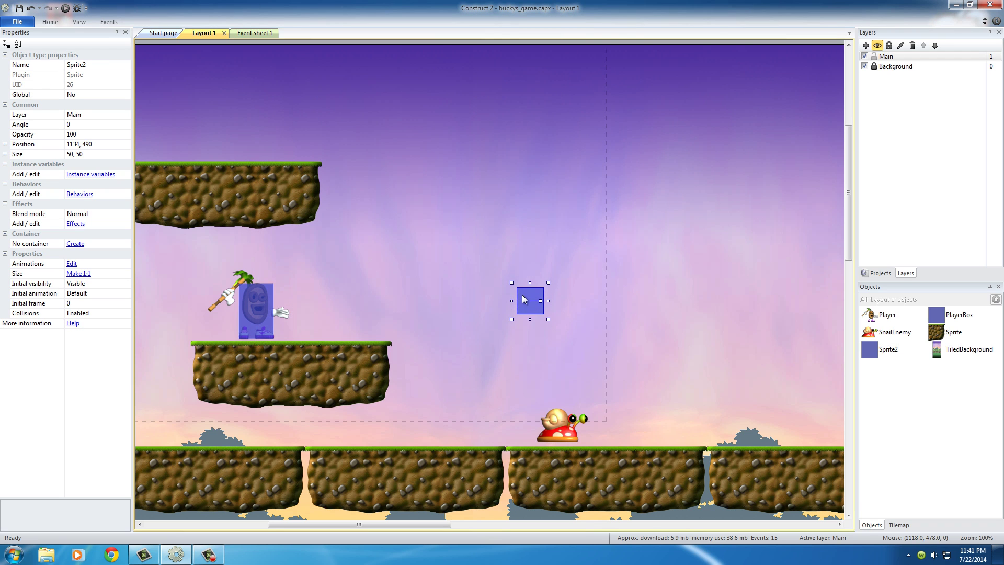
- Move the blue Sprite2 square down onto the ground just left of the snail enemy
{"action": "left_click_drag", "start_coordinate": [528, 295], "coordinate": [457, 417]}
{"action": "left_click", "coordinate": [594, 365]}
{"action": "left_click", "coordinate": [553, 420]}
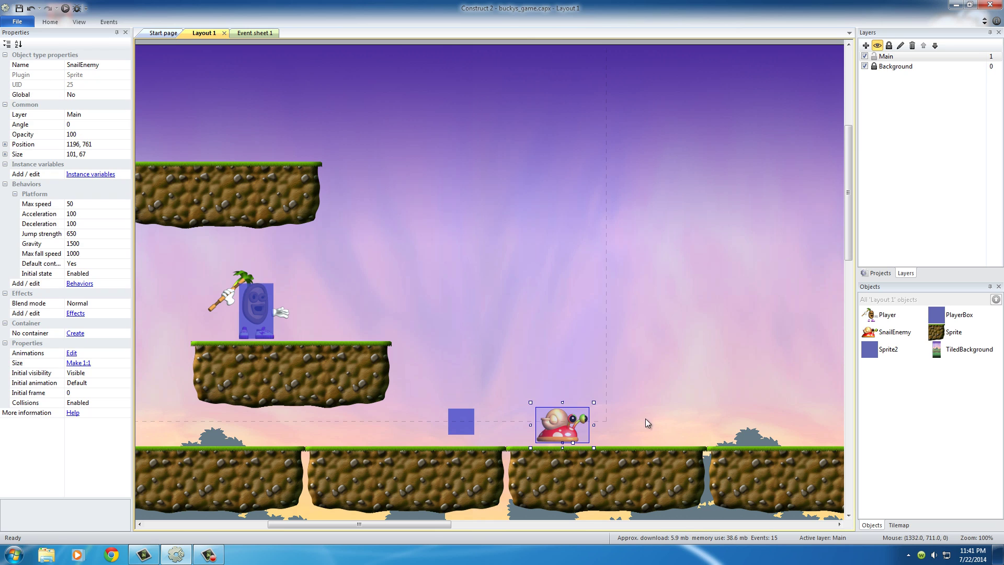
{"action": "scroll", "coordinate": [648, 422], "scroll_direction": "down", "scroll_amount": 2}
{"action": "middle_click_drag", "start_coordinate": [463, 410], "coordinate": [521, 402]}
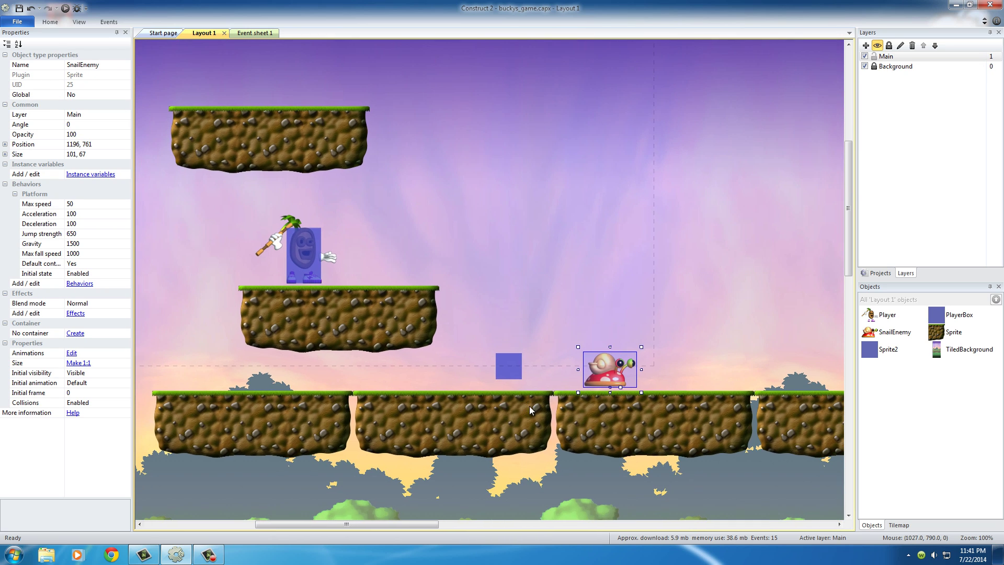
{"action": "scroll", "coordinate": [314, 375], "scroll_direction": "left", "scroll_amount": 4, "text": "shift"}
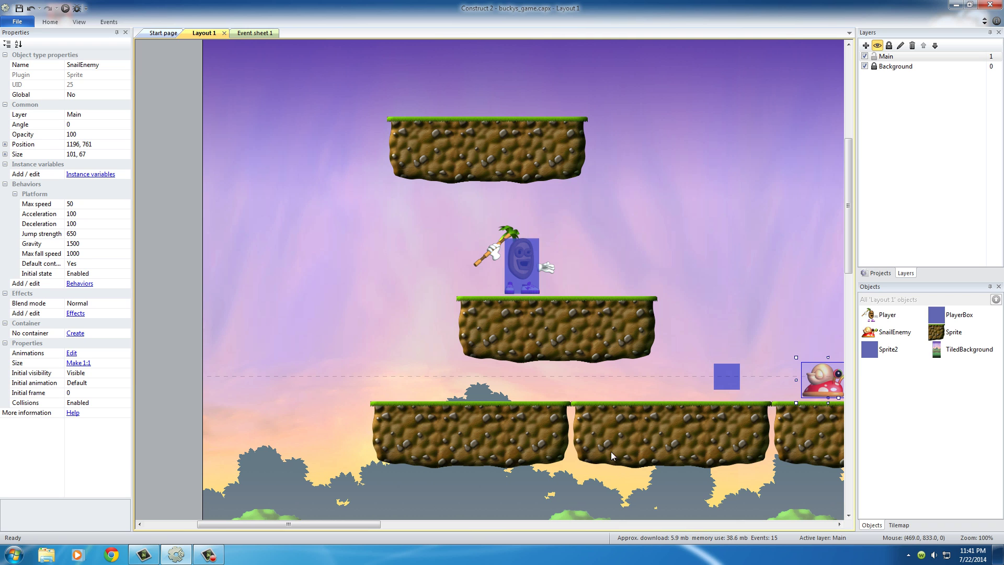
{"action": "middle_click_drag", "start_coordinate": [615, 451], "coordinate": [418, 437]}
{"action": "middle_click_drag", "start_coordinate": [837, 413], "coordinate": [288, 384]}
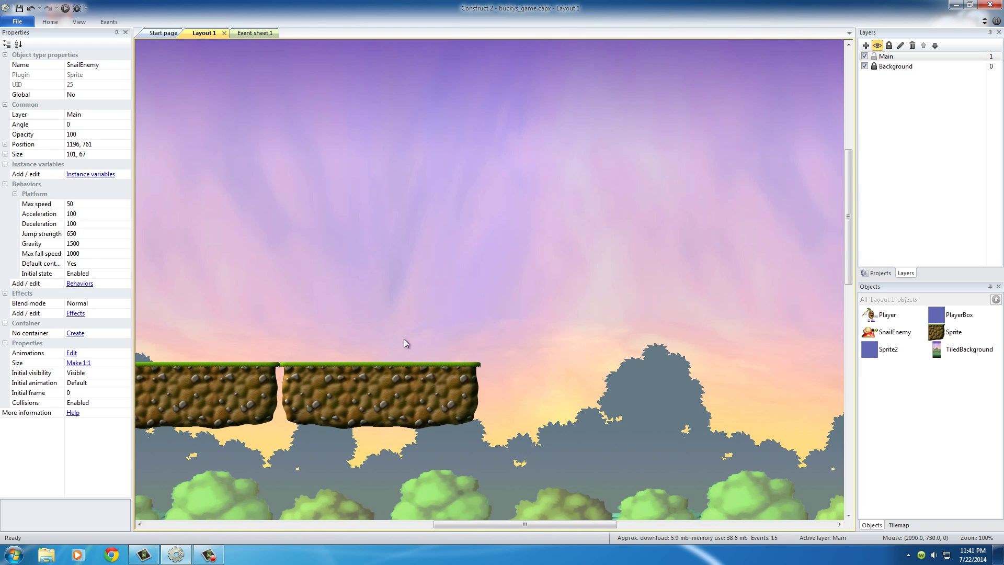
{"action": "middle_click_drag", "start_coordinate": [316, 387], "coordinate": [383, 399]}
{"action": "left_click_drag", "start_coordinate": [387, 353], "coordinate": [415, 356]}
{"action": "scroll", "coordinate": [456, 369], "scroll_direction": "up", "scroll_amount": 1}
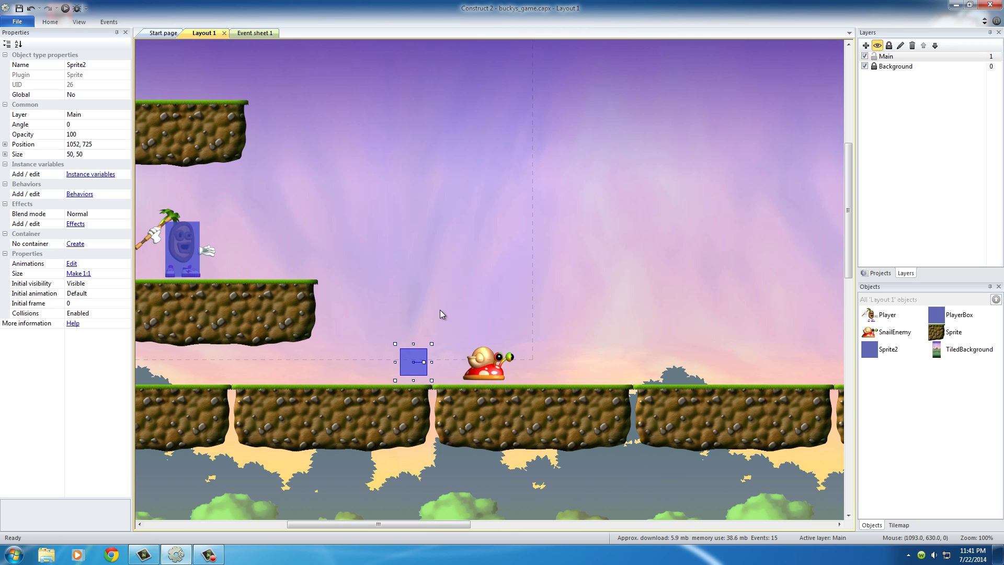
{"action": "left_click", "coordinate": [434, 324]}
- Ctrl-drag a copy of the blue square onto the ground right of the snail
{"action": "left_click", "coordinate": [414, 365]}
{"action": "left_click_drag", "start_coordinate": [419, 362], "coordinate": [647, 362], "text": "ctrl"}
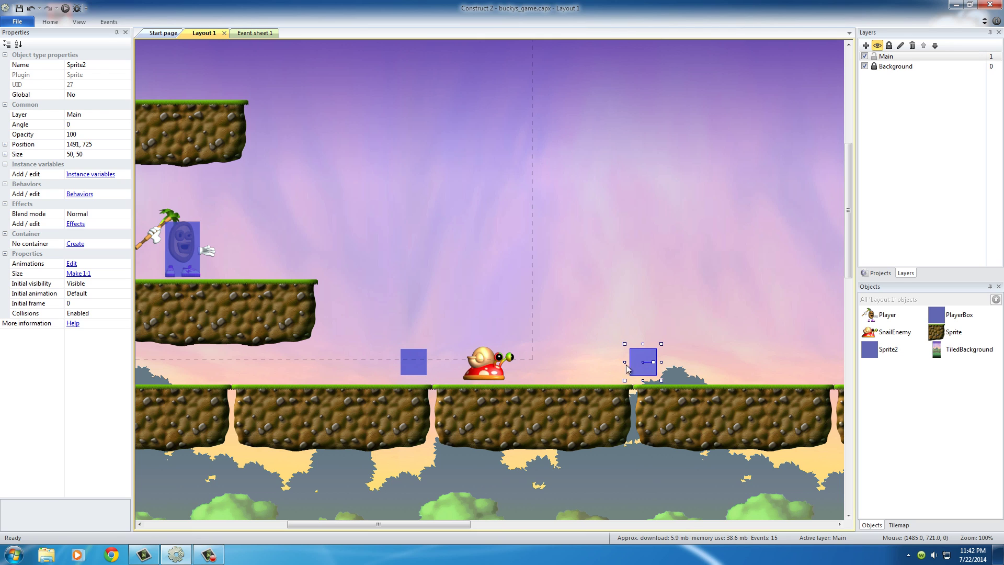
{"action": "left_click", "coordinate": [565, 327]}
{"action": "left_click", "coordinate": [490, 372]}
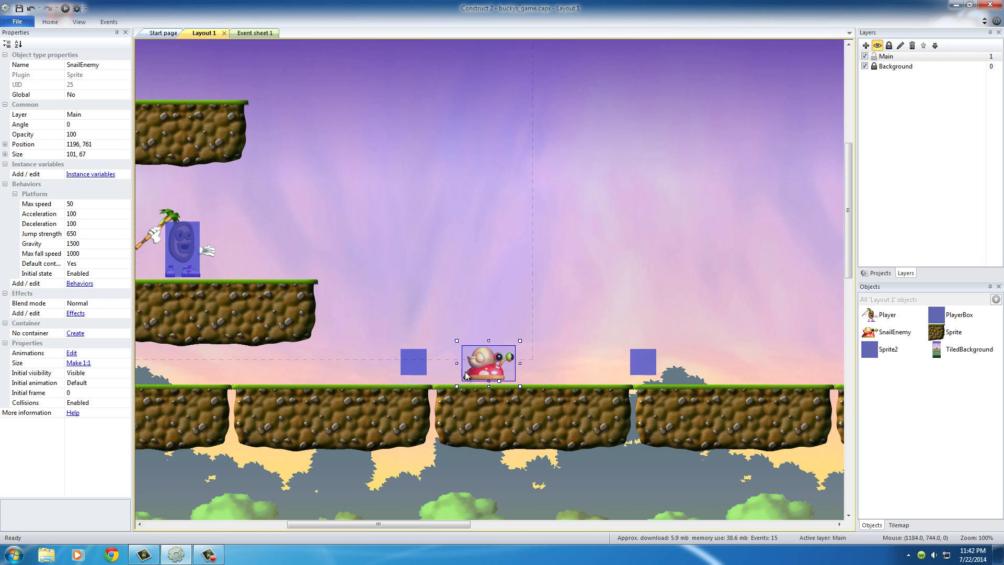
{"action": "left_click", "coordinate": [418, 366]}
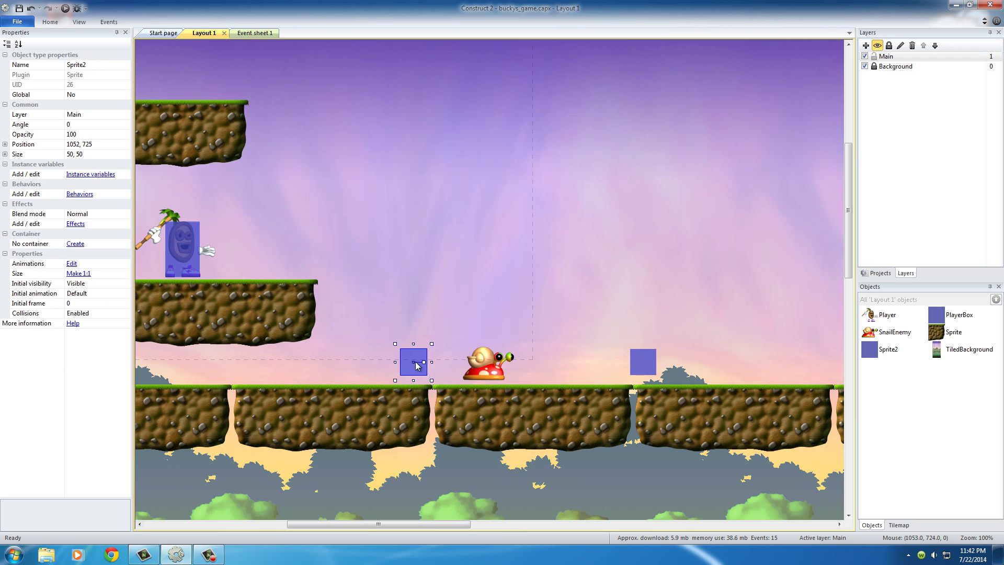
{"action": "left_click", "coordinate": [636, 367]}
{"action": "left_click", "coordinate": [592, 296]}
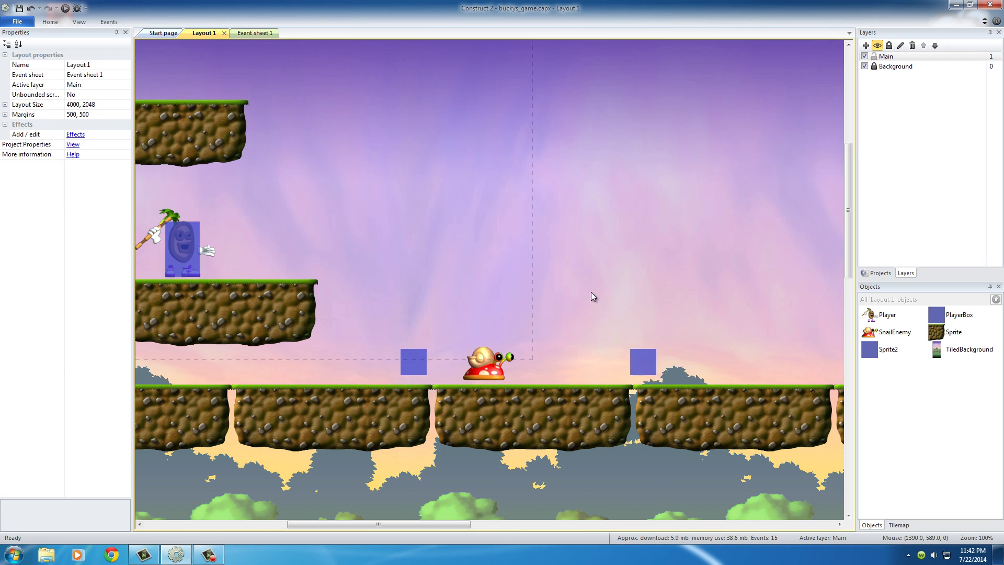
- Rename the blue square object from Sprite2 to 'EdgeMarker'
{"action": "double_click", "coordinate": [415, 363]}
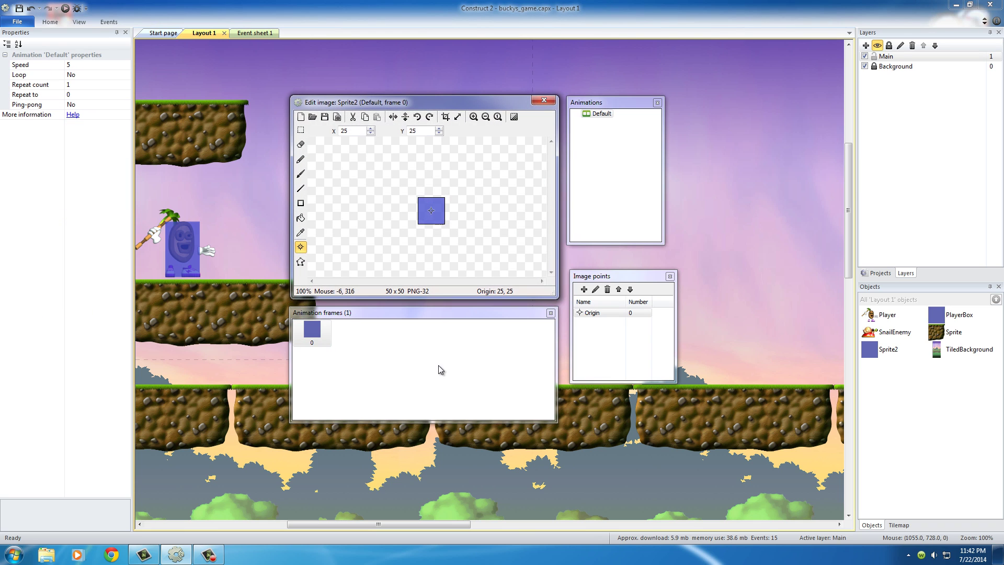
{"action": "left_click", "coordinate": [551, 104]}
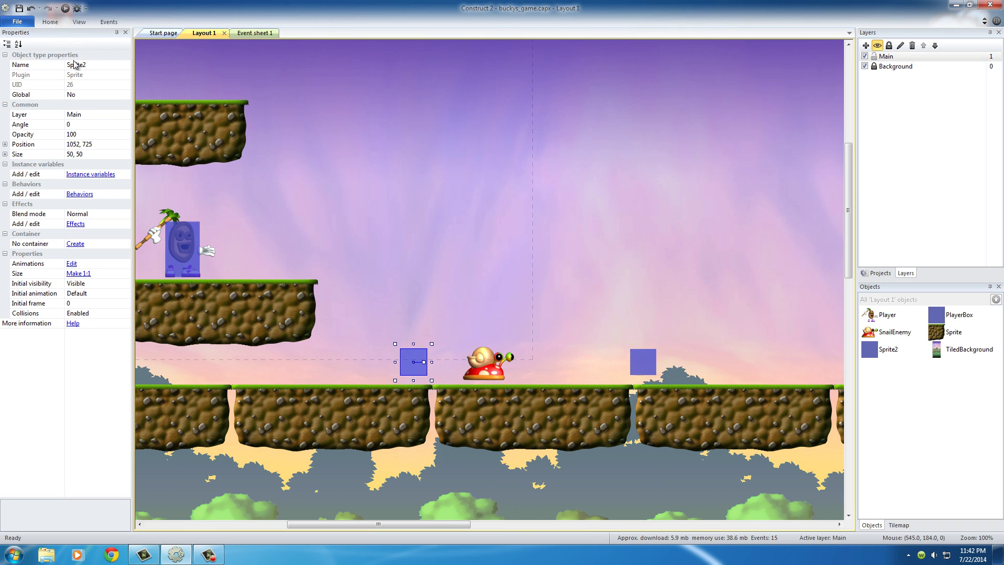
{"action": "type", "text": "EdgeMarker"}
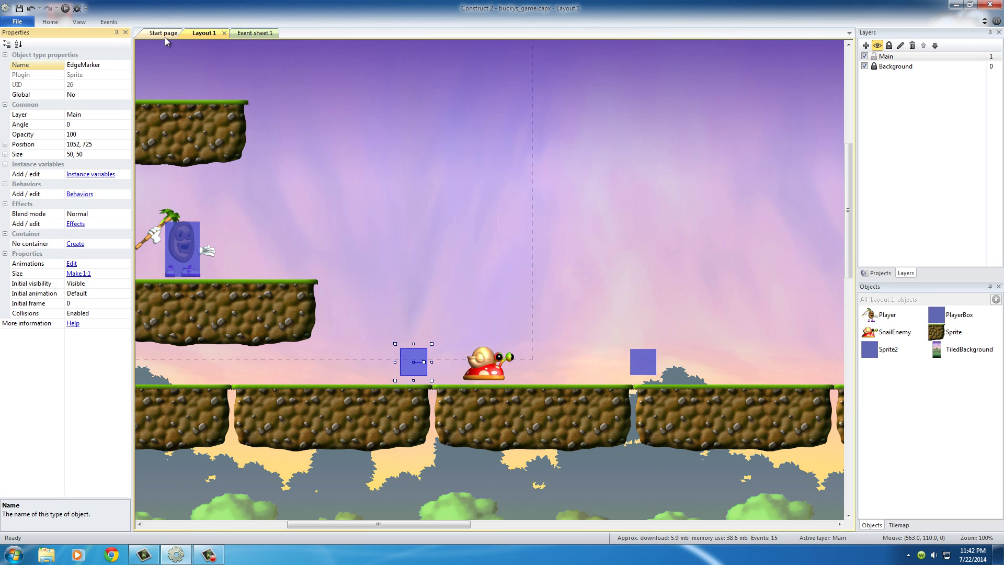
{"action": "key", "text": "Return"}
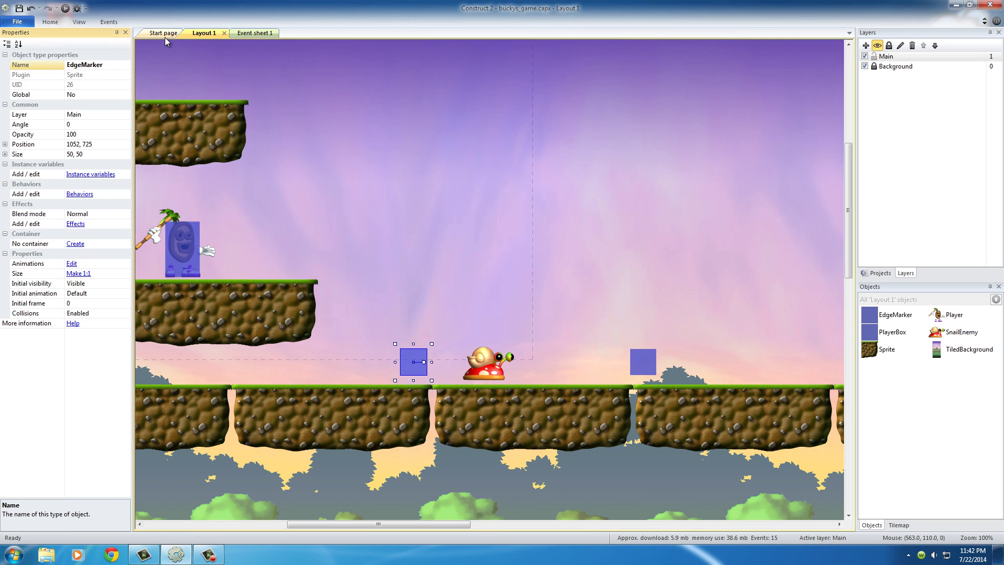
{"action": "left_click", "coordinate": [648, 370]}
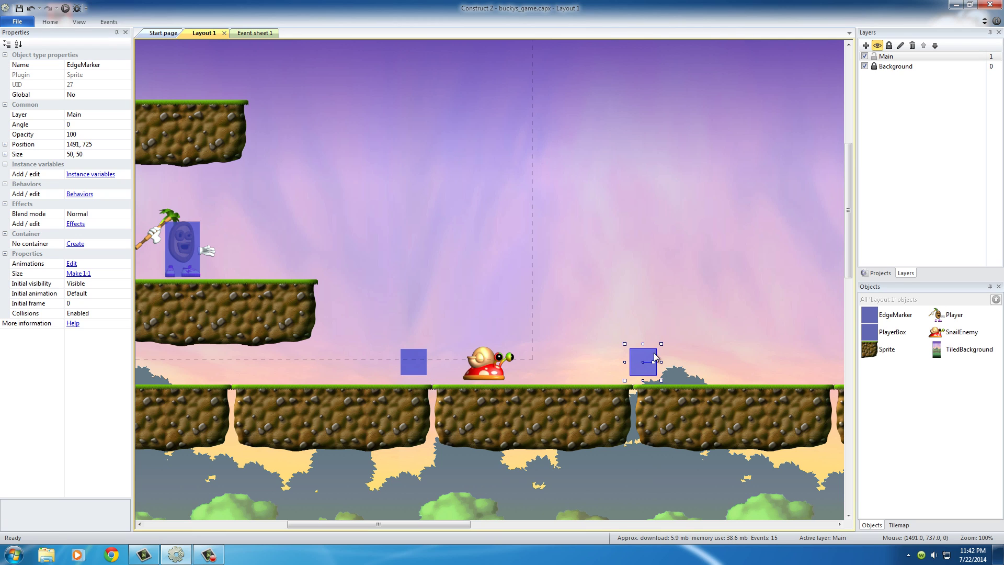
{"action": "left_click", "coordinate": [414, 361]}
{"action": "left_click", "coordinate": [642, 361]}
{"action": "left_click", "coordinate": [458, 306]}
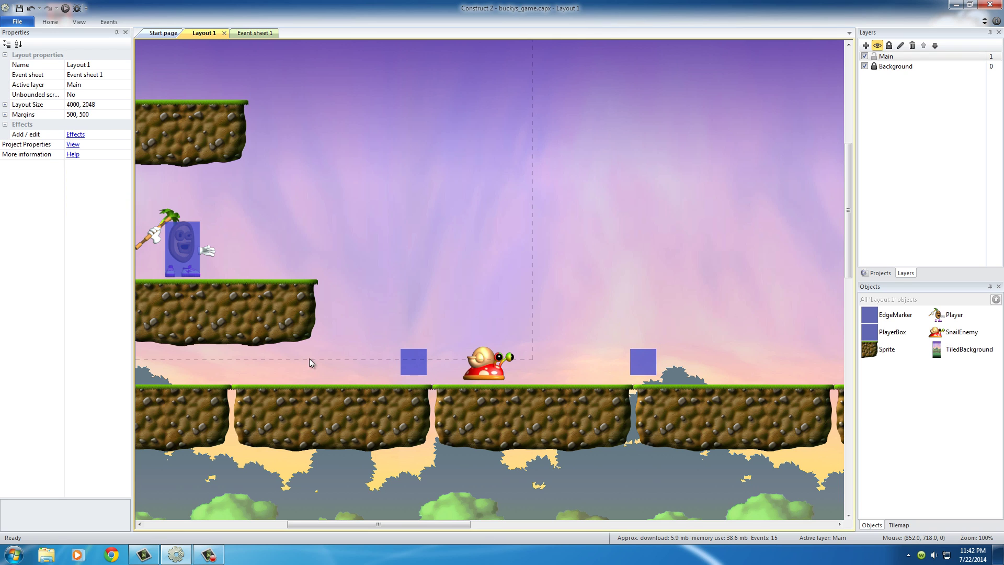
- Set the left EdgeMarker's Initial visibility to Invisible
{"action": "middle_click_drag", "start_coordinate": [309, 359], "coordinate": [391, 346]}
{"action": "left_click", "coordinate": [482, 355]}
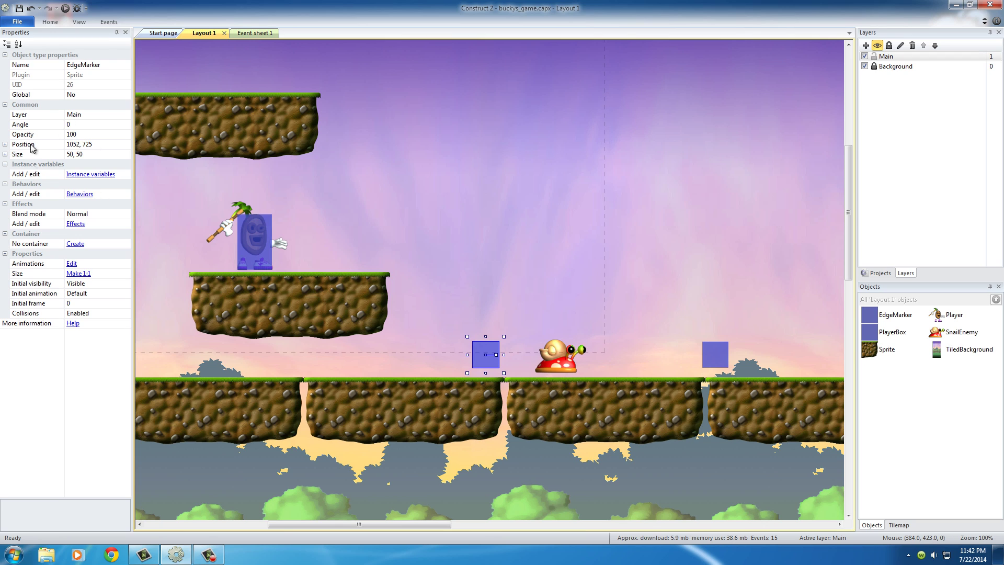
{"action": "left_click", "coordinate": [87, 284]}
{"action": "left_click", "coordinate": [125, 283]}
{"action": "left_click", "coordinate": [78, 301]}
{"action": "left_click", "coordinate": [435, 258]}
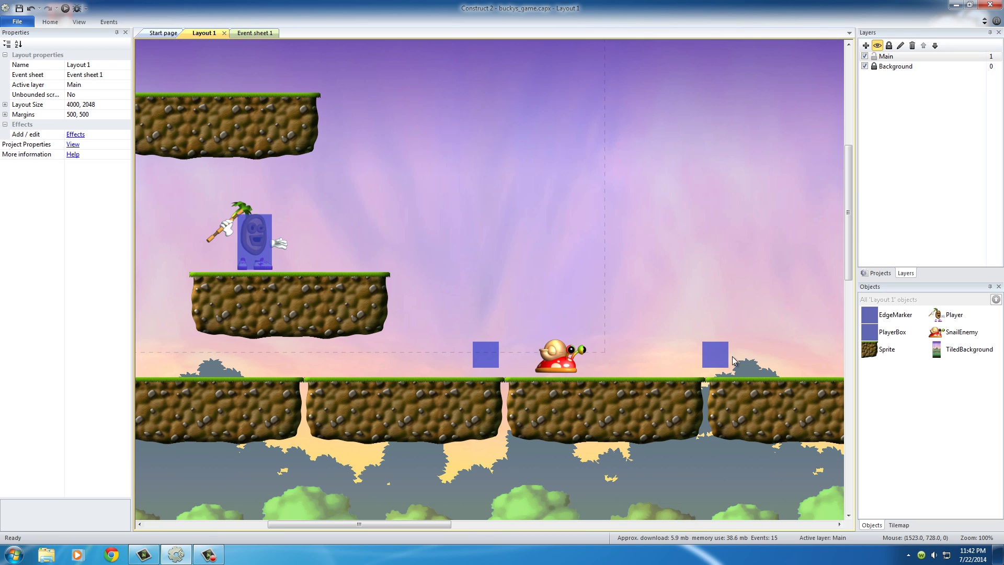
- Drag the SnailEnemy right toward the right EdgeMarker, settling it at about 1307, 765
{"action": "left_click", "coordinate": [570, 364]}
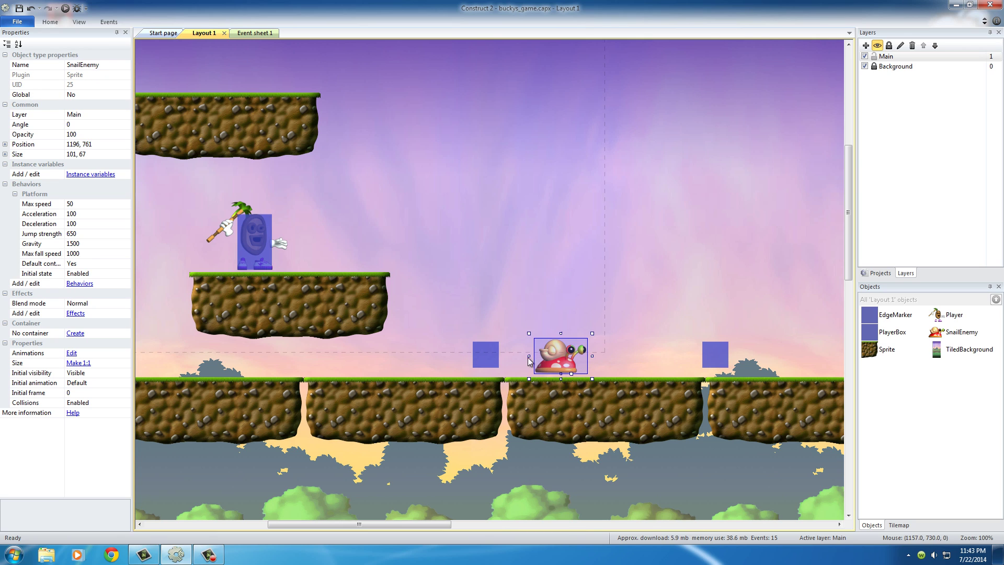
{"action": "left_click", "coordinate": [718, 359]}
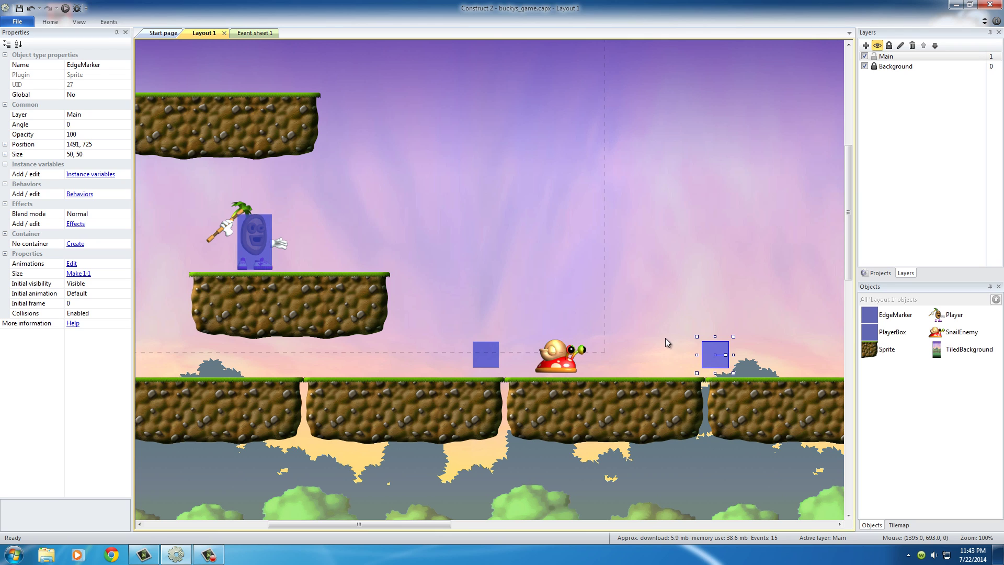
{"action": "left_click", "coordinate": [570, 369]}
{"action": "left_click_drag", "start_coordinate": [569, 369], "coordinate": [674, 368]}
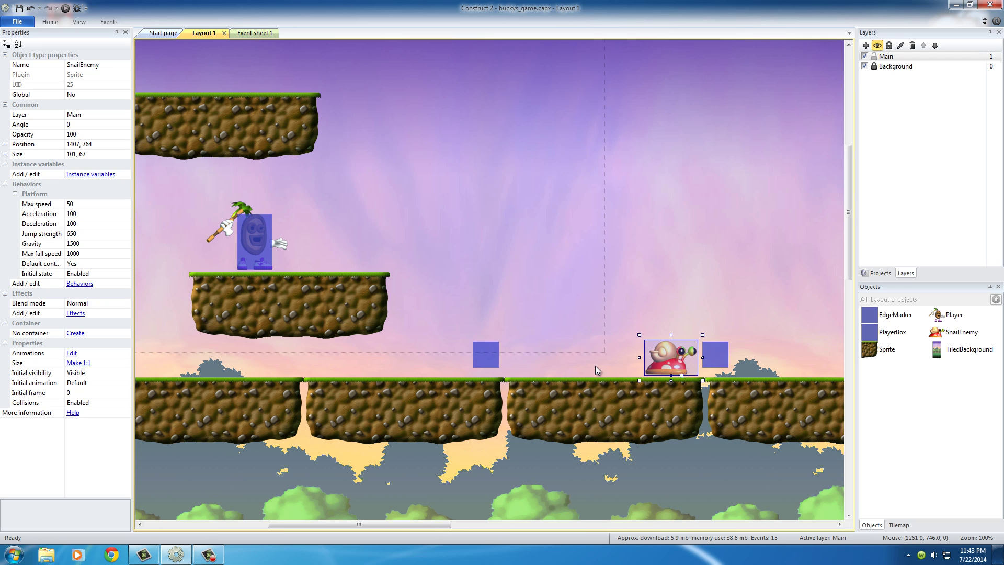
{"action": "left_click_drag", "start_coordinate": [661, 358], "coordinate": [624, 359]}
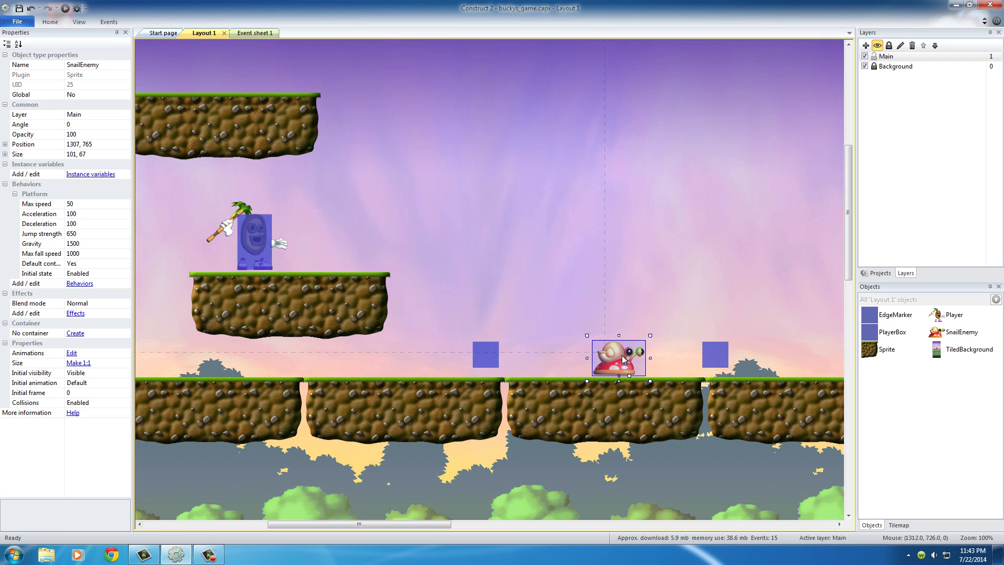
- In the SnailEnemy's Instance variables dialog, create 'action' of type Text with initial value 'right'
{"action": "left_click", "coordinate": [673, 317]}
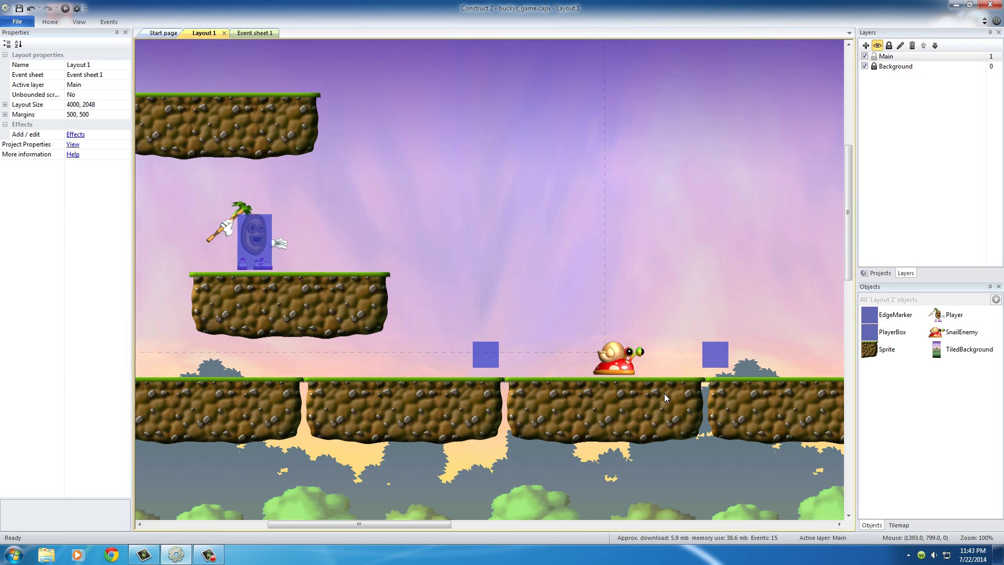
{"action": "left_click", "coordinate": [622, 364]}
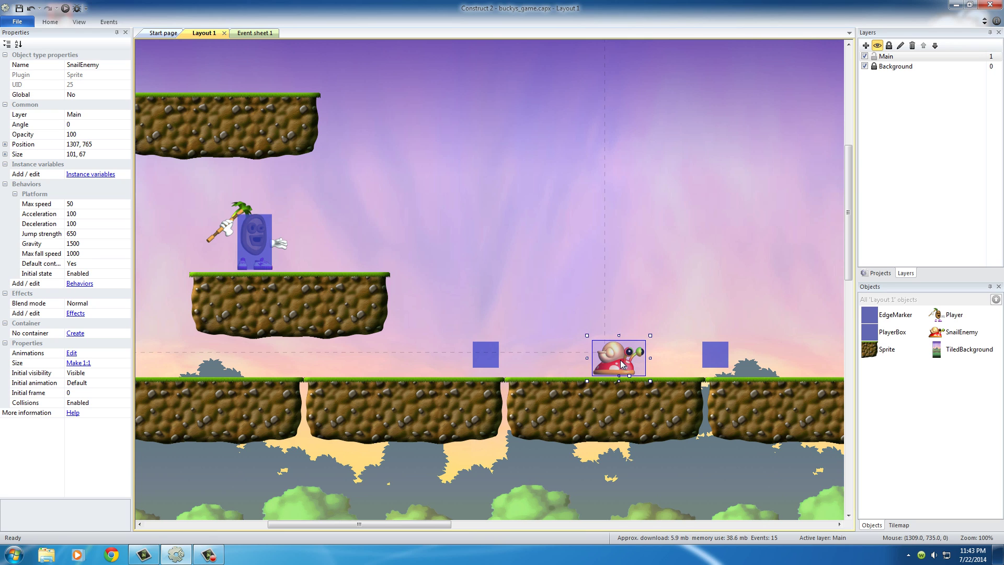
{"action": "left_click", "coordinate": [93, 176]}
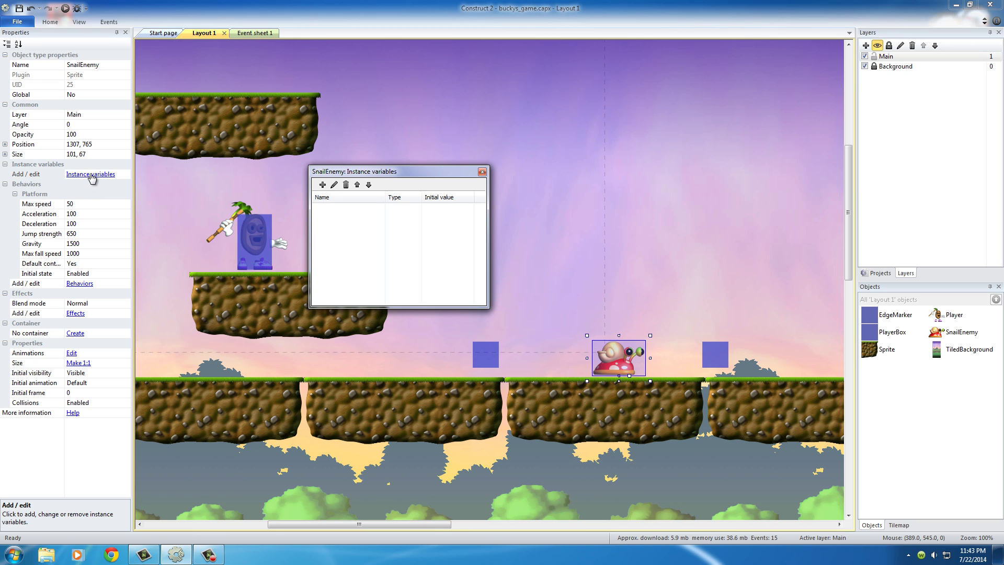
{"action": "left_click", "coordinate": [323, 185]}
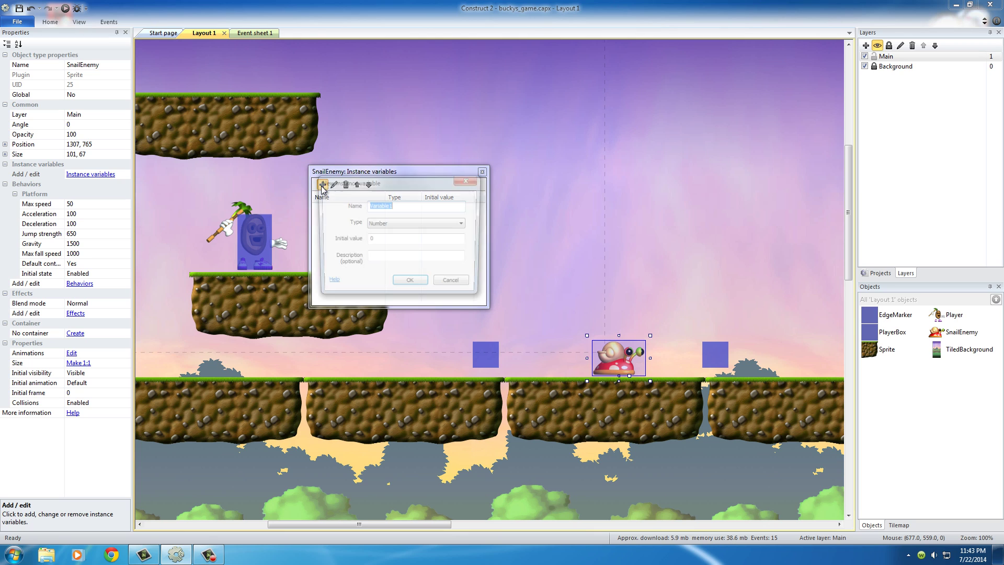
{"action": "type", "text": "action"}
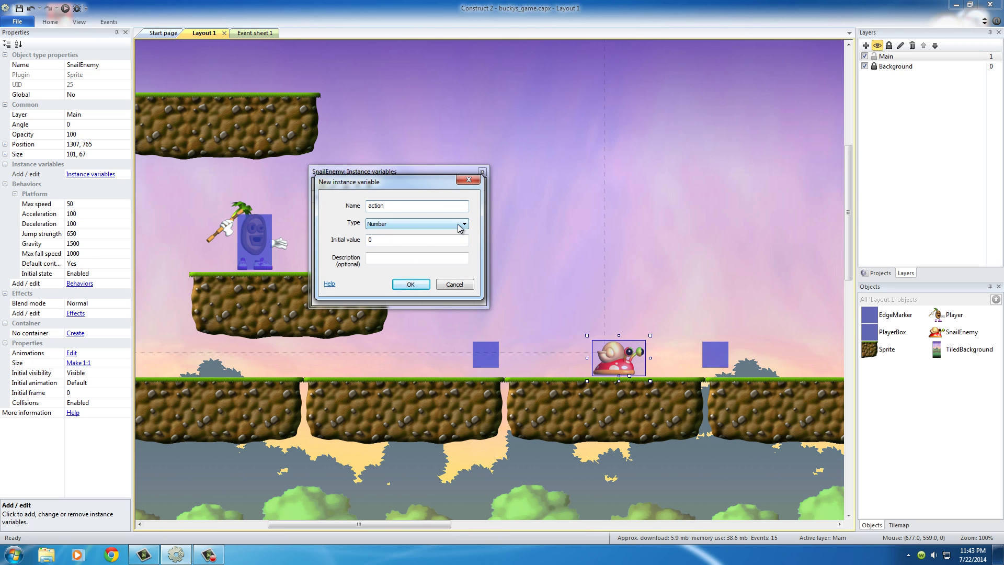
{"action": "left_click", "coordinate": [459, 226]}
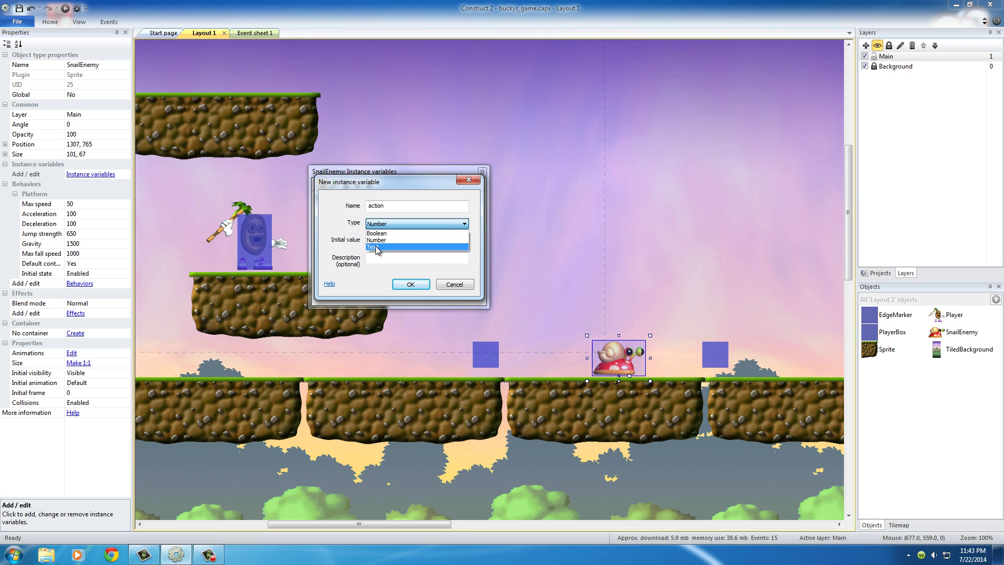
{"action": "left_click", "coordinate": [375, 247]}
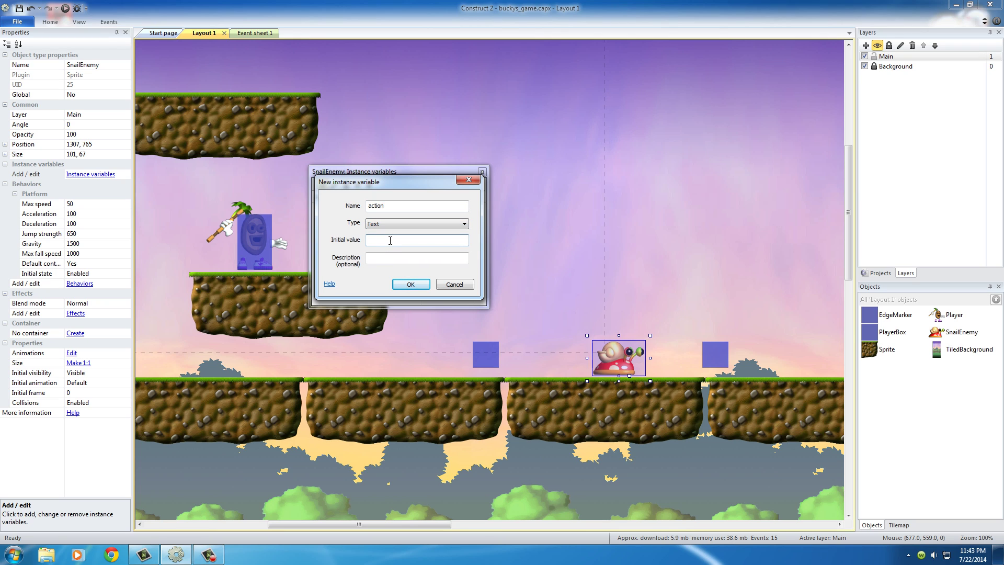
{"action": "left_click", "coordinate": [390, 240]}
{"action": "left_click", "coordinate": [410, 283]}
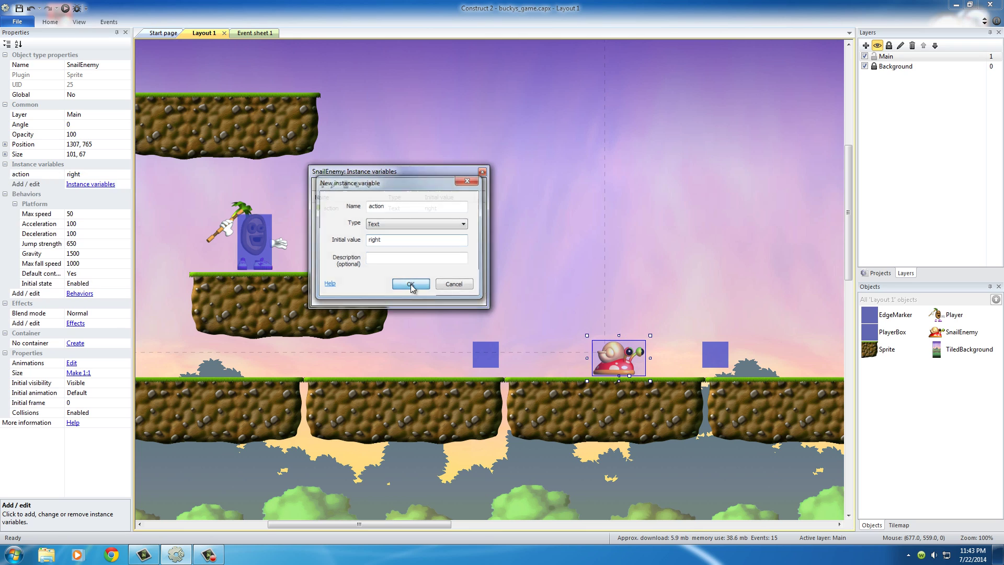
{"action": "left_click", "coordinate": [482, 171]}
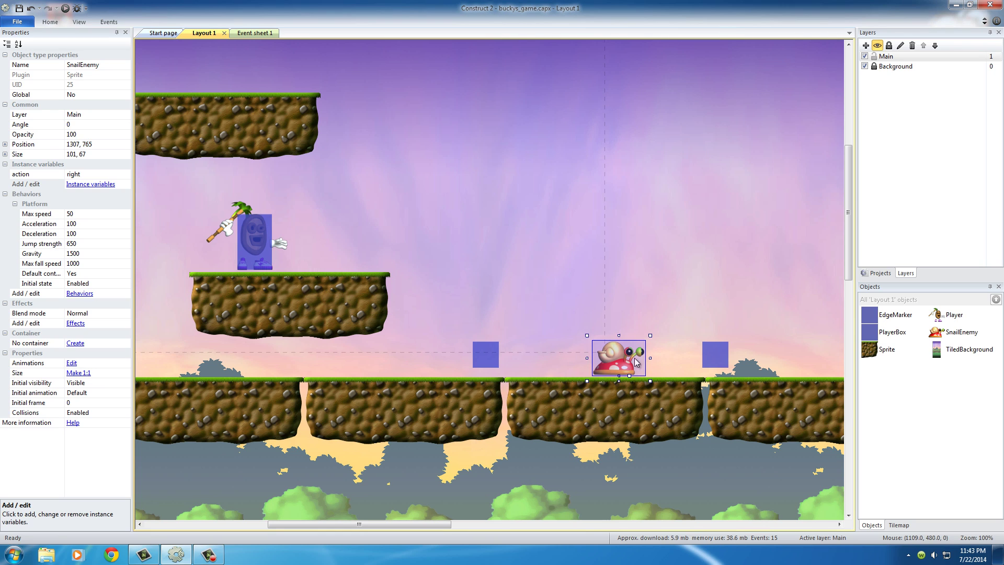
- Drag the SnailEnemy left to about 1181, 764, midway between the EdgeMarkers
{"action": "left_click", "coordinate": [637, 305]}
{"action": "left_click", "coordinate": [616, 365]}
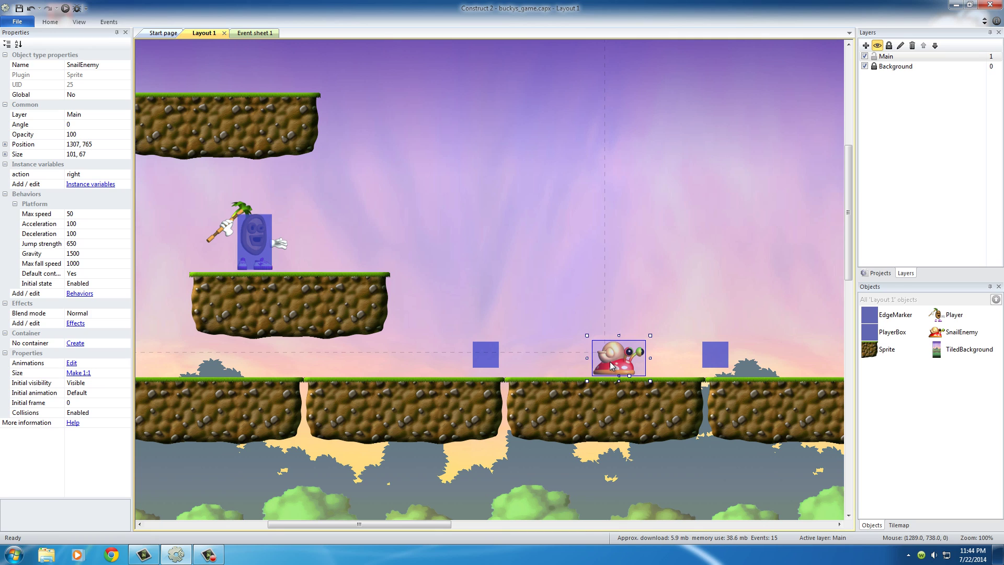
{"action": "left_click_drag", "start_coordinate": [616, 366], "coordinate": [668, 365]}
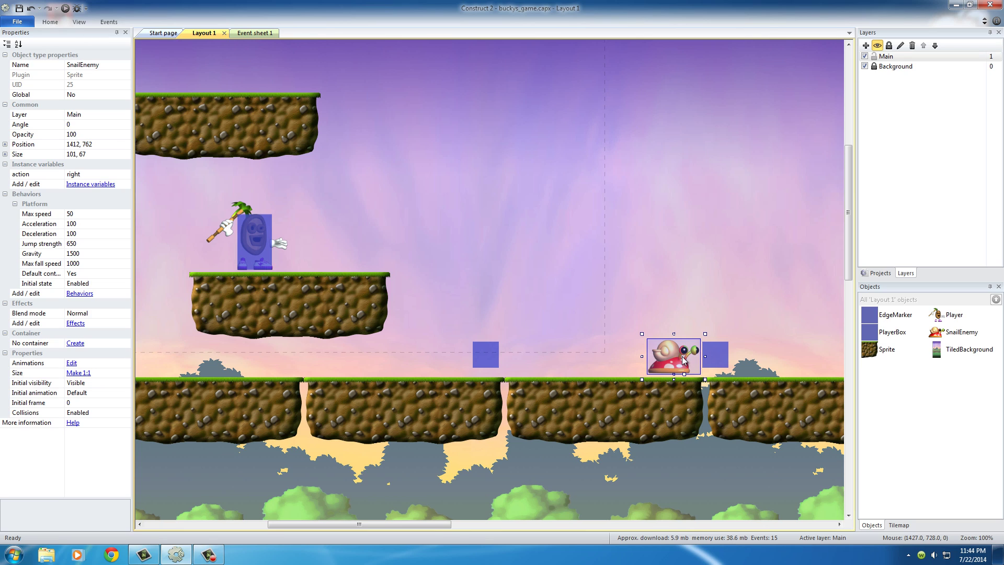
{"action": "left_click_drag", "start_coordinate": [685, 358], "coordinate": [557, 360]}
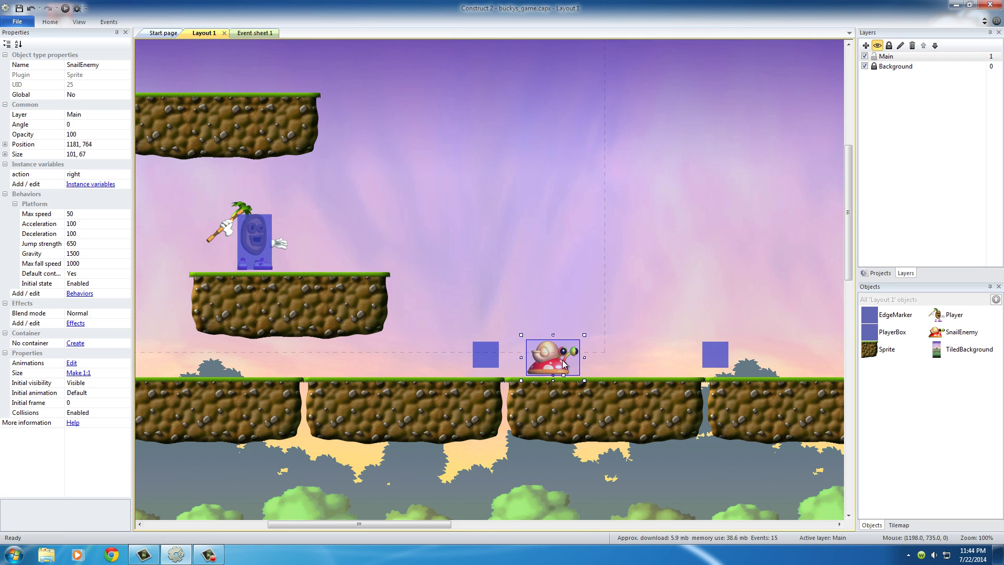
{"action": "left_click", "coordinate": [657, 349]}
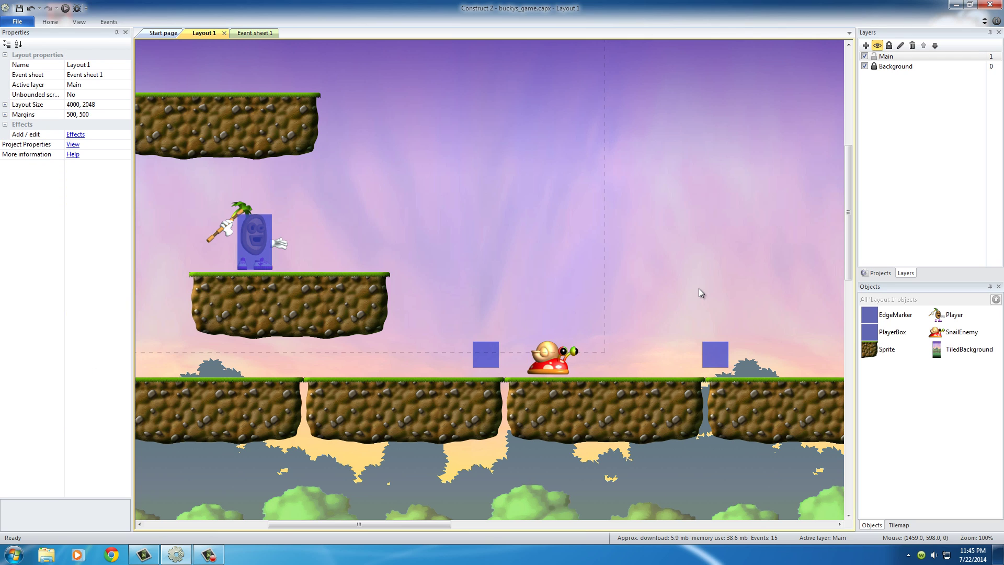
{"action": "left_click", "coordinate": [550, 349]}
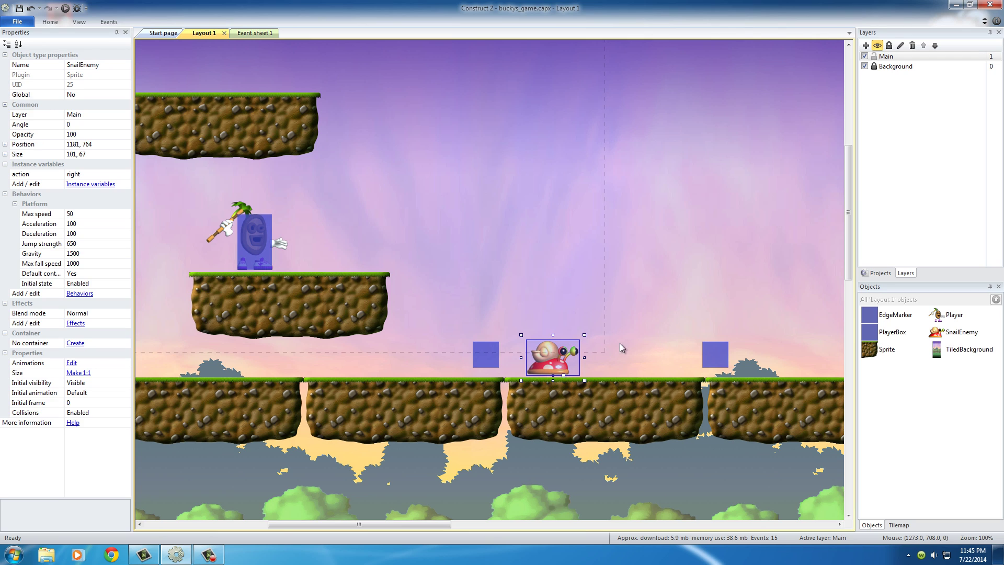
{"action": "left_click", "coordinate": [65, 8]}
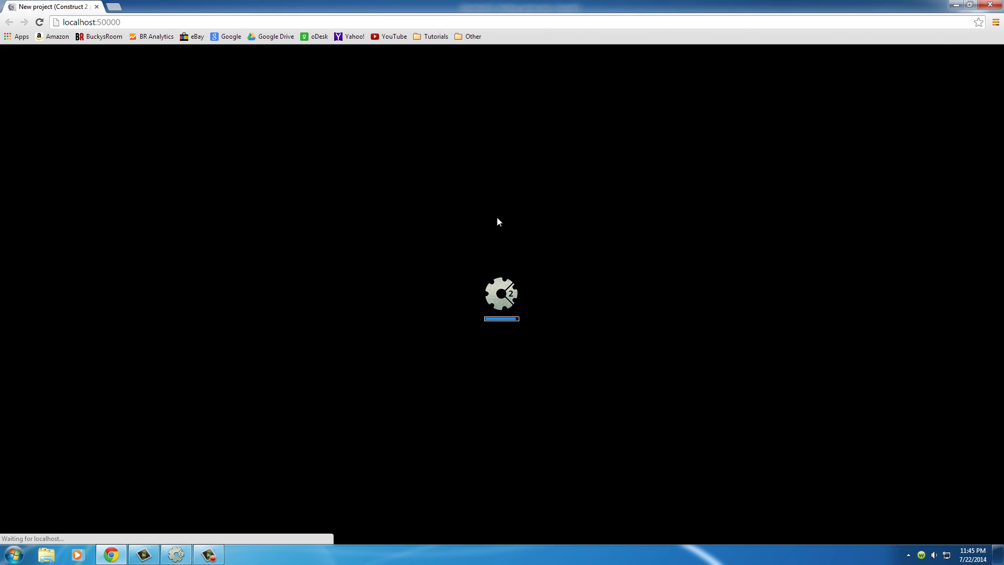
{"action": "key", "text": "Right"}
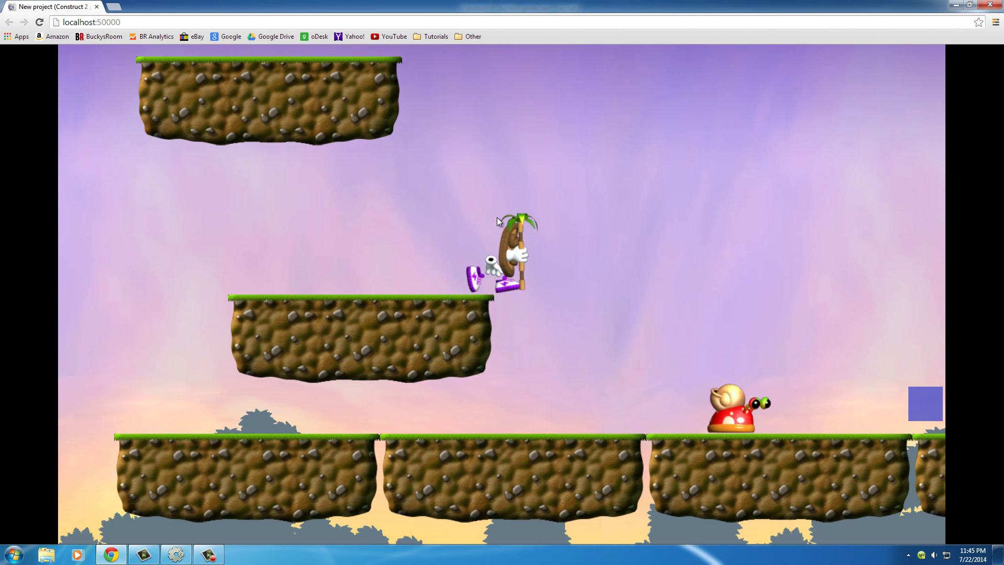
{"action": "key", "text": "Left"}
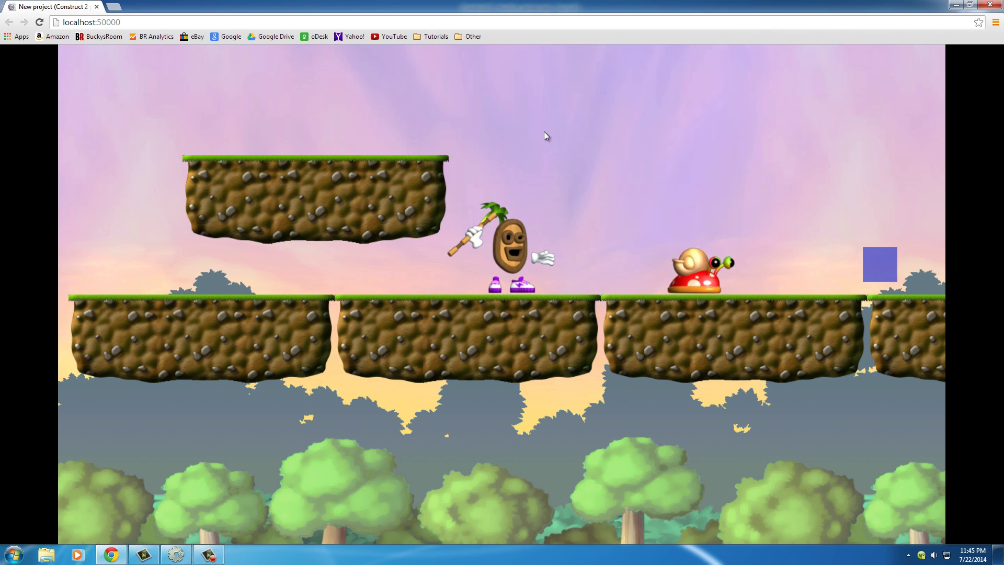
{"action": "key", "text": "Up"}
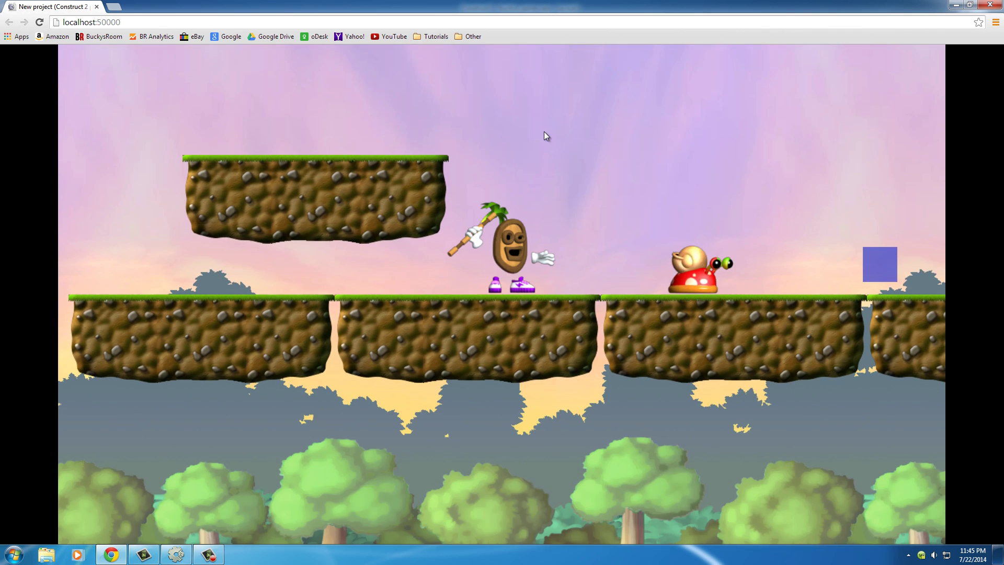
{"action": "key", "text": "Up"}
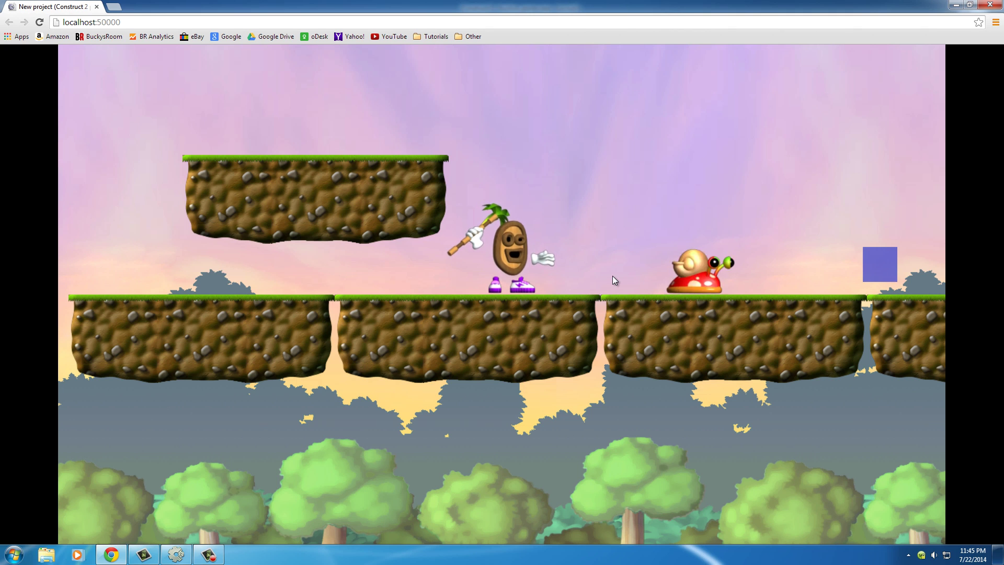
{"action": "key", "text": "Up"}
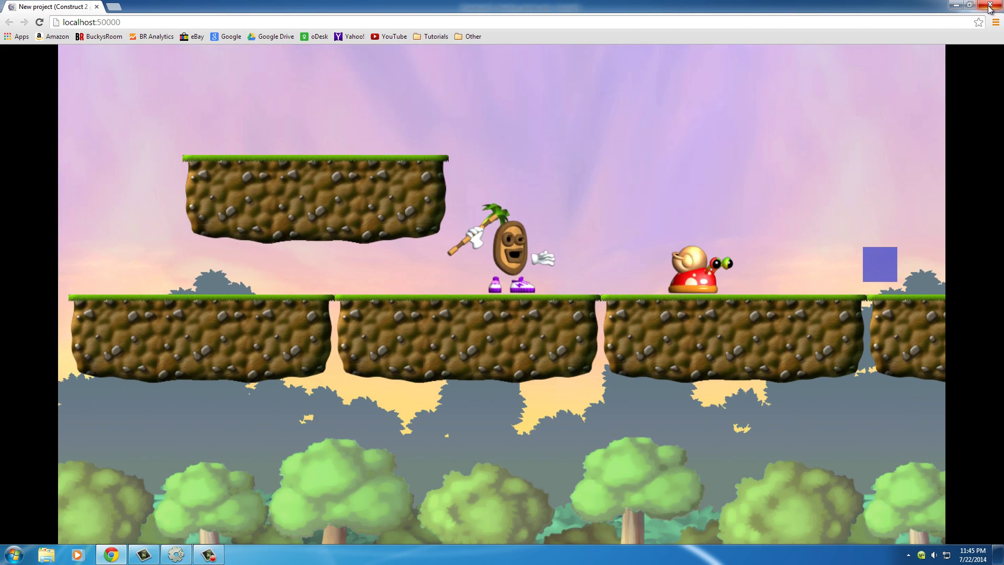
- Close the preview and set the SnailEnemy's Platform Default controls to No
{"action": "left_click", "coordinate": [989, 6]}
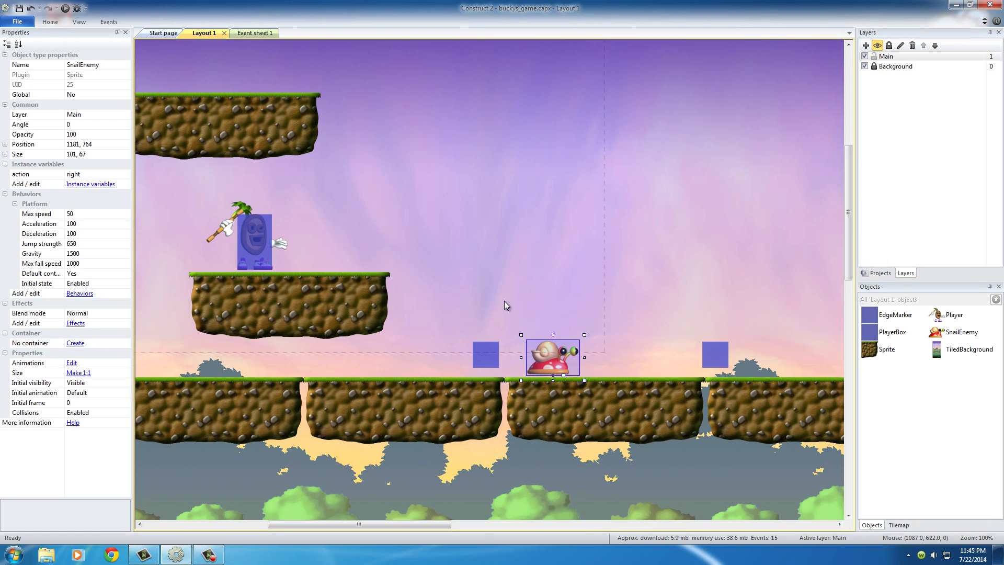
{"action": "left_click", "coordinate": [585, 297]}
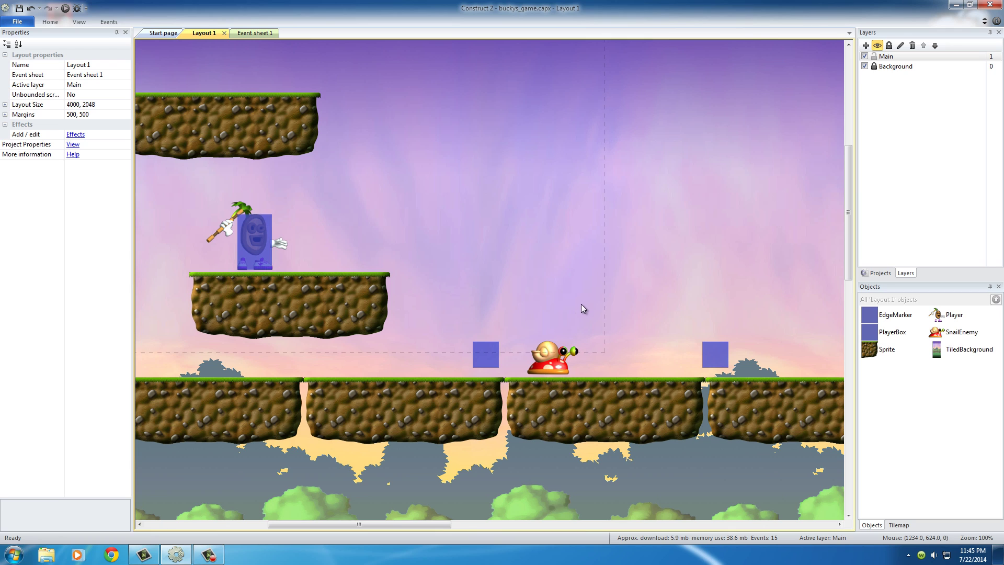
{"action": "left_click", "coordinate": [572, 360]}
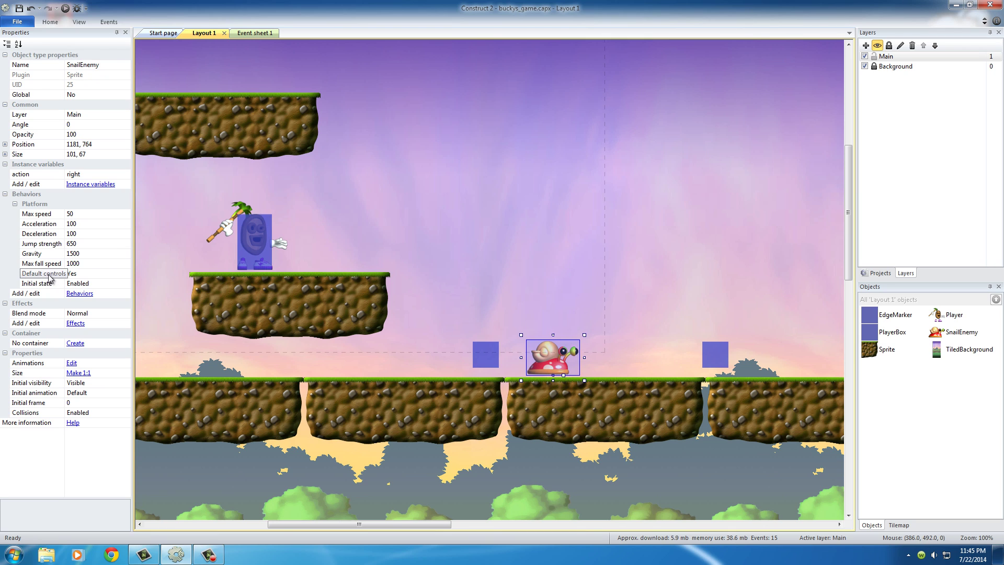
{"action": "left_click", "coordinate": [96, 272]}
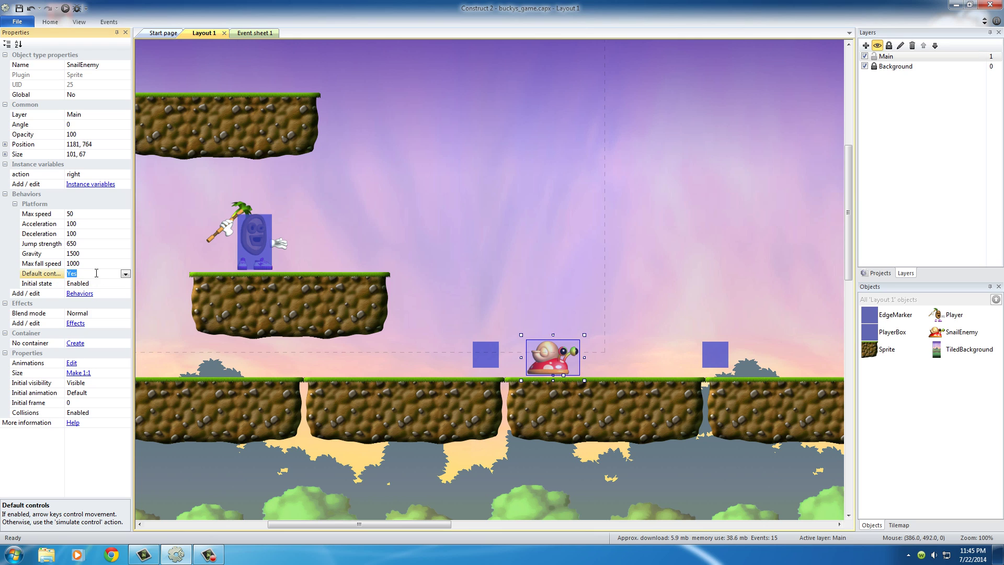
{"action": "left_click", "coordinate": [125, 273]}
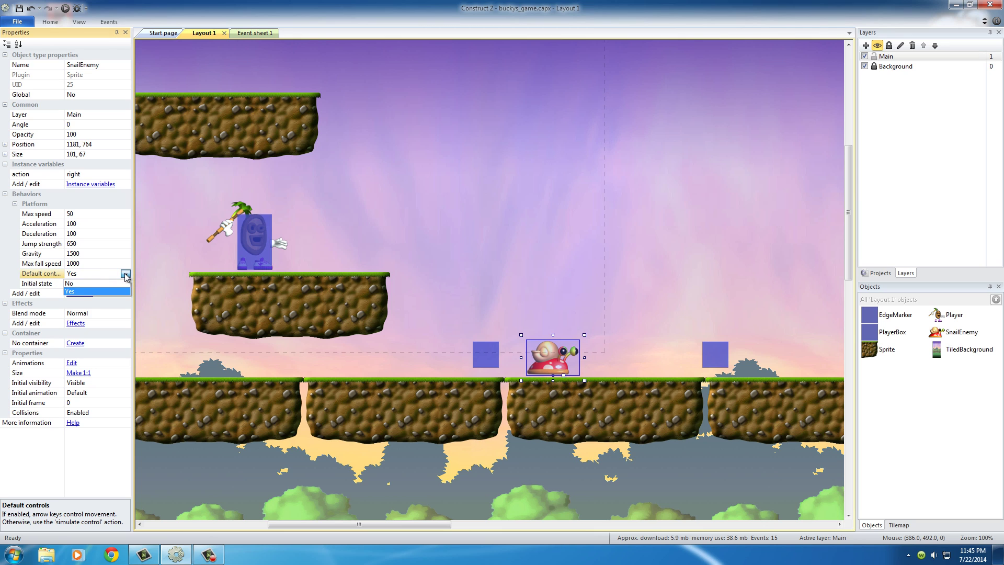
{"action": "left_click", "coordinate": [86, 287]}
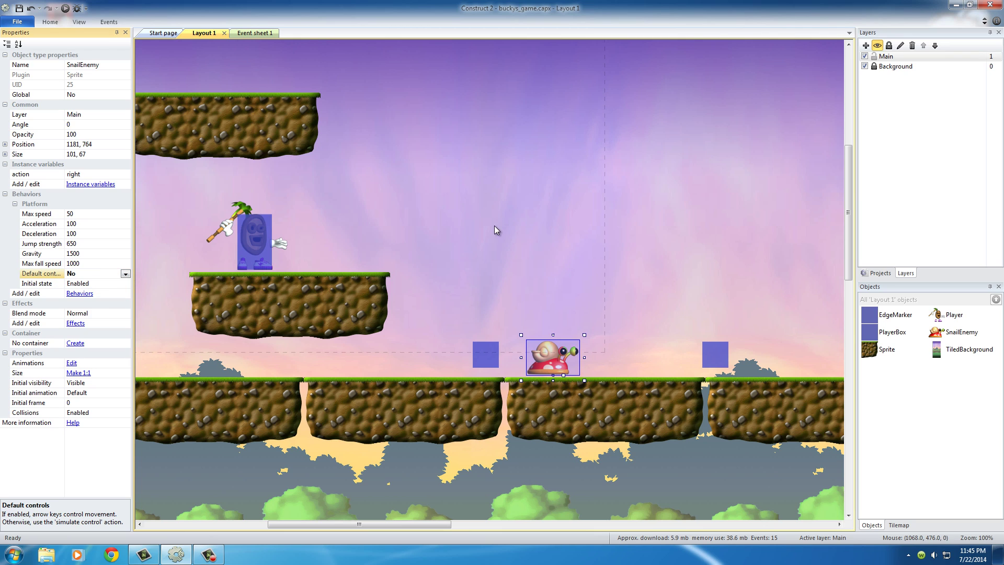
{"action": "left_click", "coordinate": [517, 279]}
{"action": "left_click", "coordinate": [563, 365]}
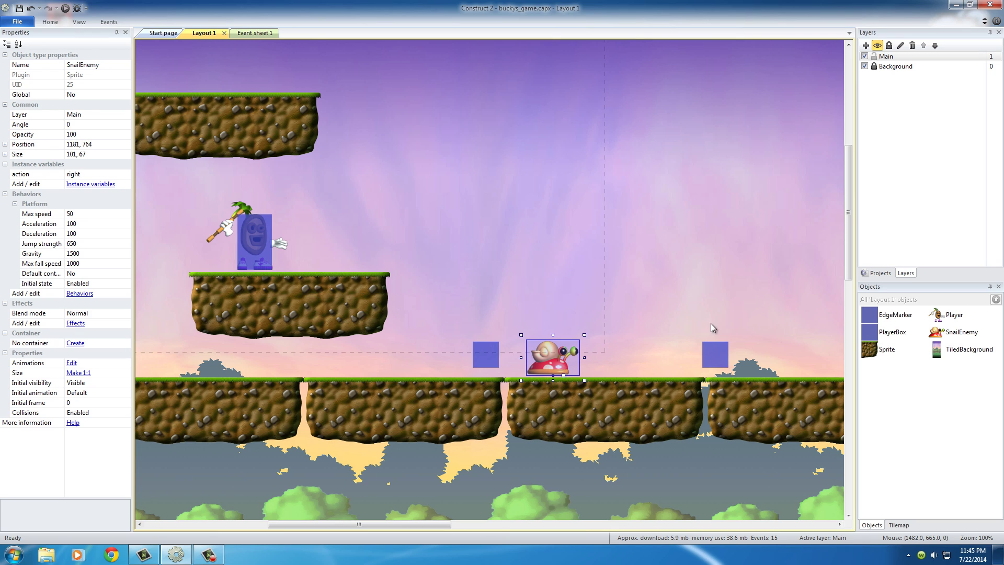
- Set the right EdgeMarker's Initial visibility to Invisible
{"action": "left_click", "coordinate": [564, 330]}
{"action": "left_click", "coordinate": [485, 355]}
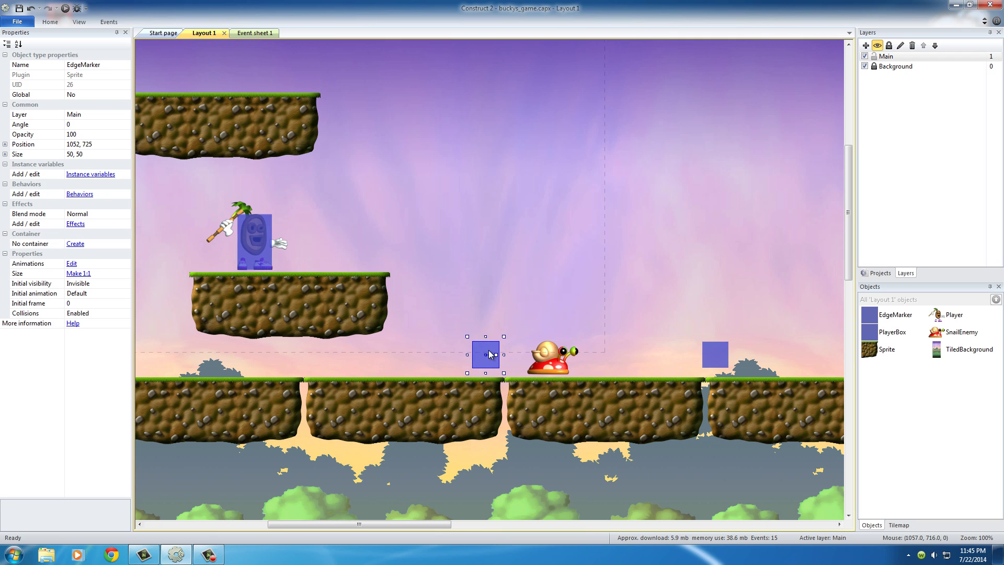
{"action": "left_click", "coordinate": [711, 351]}
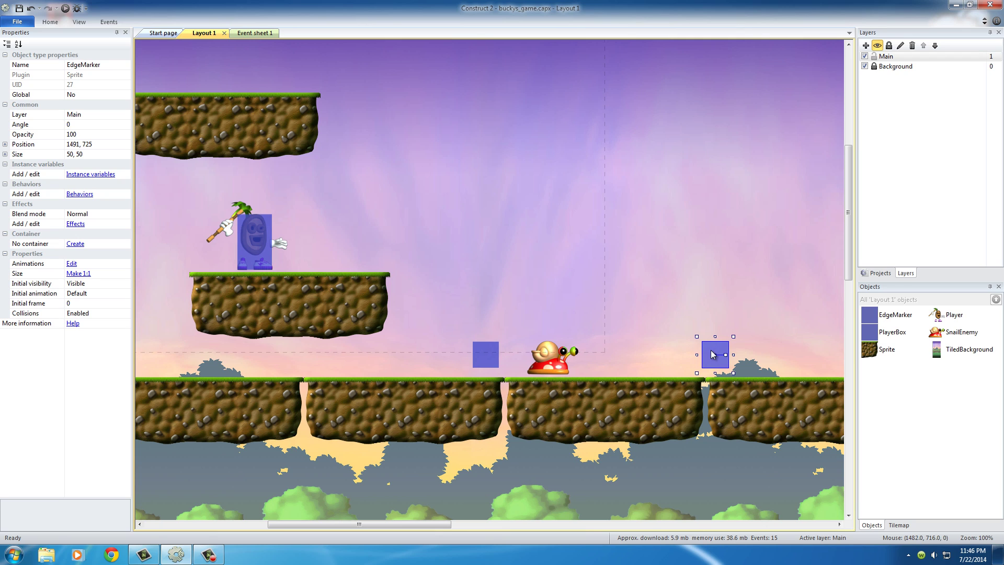
{"action": "left_click", "coordinate": [96, 285]}
{"action": "left_click", "coordinate": [126, 284]}
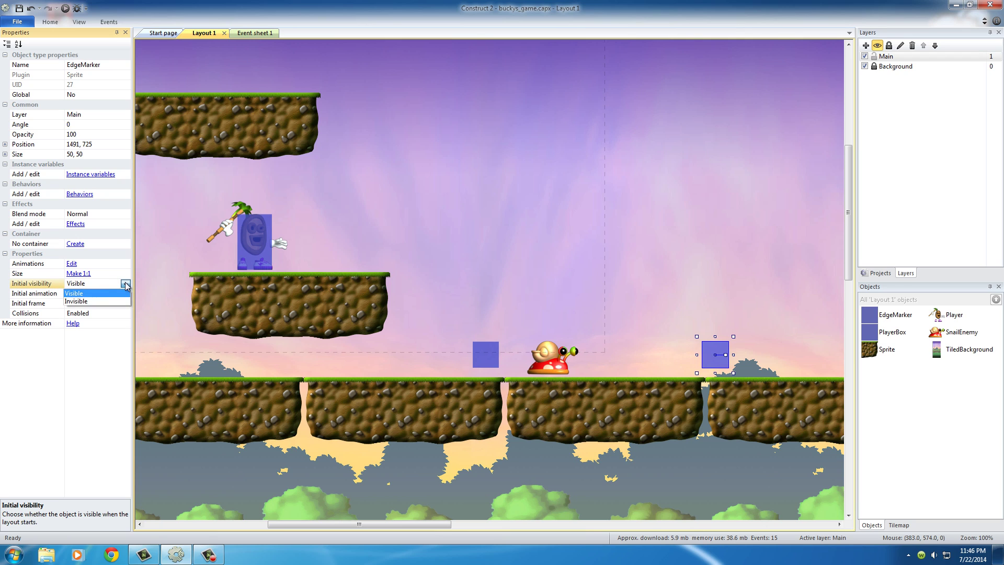
{"action": "left_click", "coordinate": [96, 301]}
{"action": "left_click", "coordinate": [501, 346]}
- Check both EdgeMarkers and the SnailEnemy in turn to verify their properties
{"action": "left_click", "coordinate": [490, 359]}
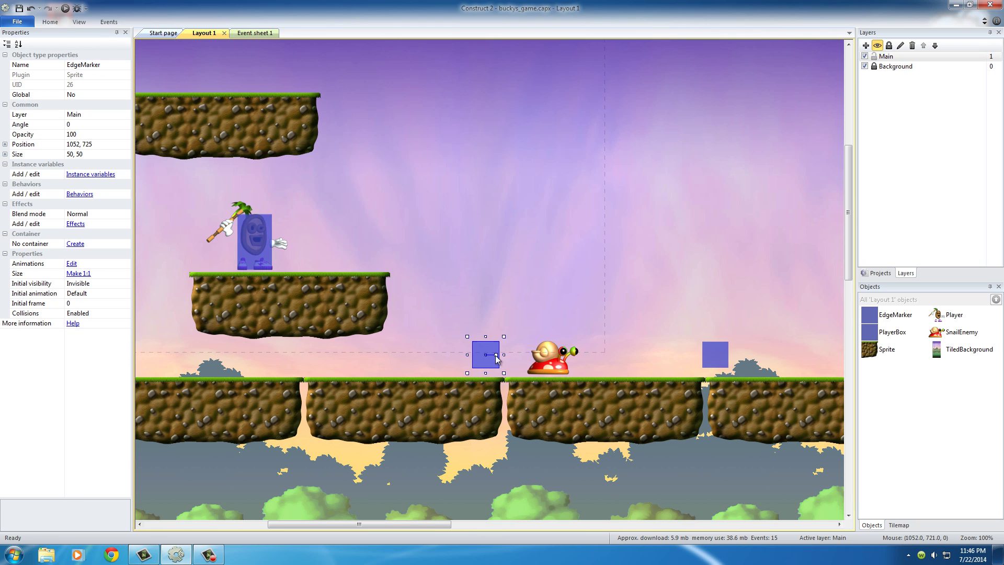
{"action": "left_click", "coordinate": [717, 353]}
{"action": "left_click", "coordinate": [557, 365]}
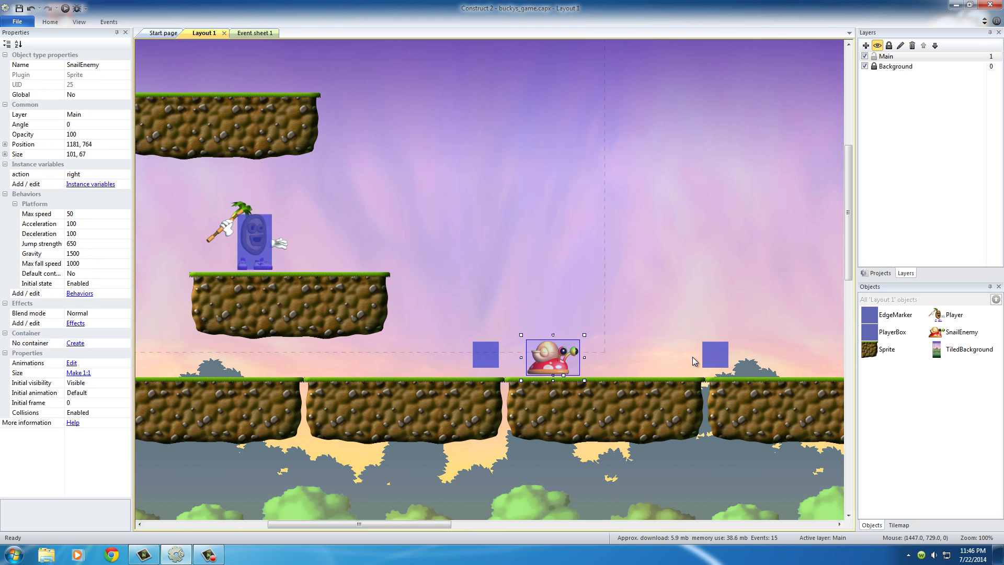
{"action": "left_click", "coordinate": [712, 355]}
{"action": "left_click", "coordinate": [485, 355]}
{"action": "left_click", "coordinate": [553, 360]}
- Preview the layout in Chrome, walking right and left and jumping to test the snail
{"action": "left_click", "coordinate": [65, 9]}
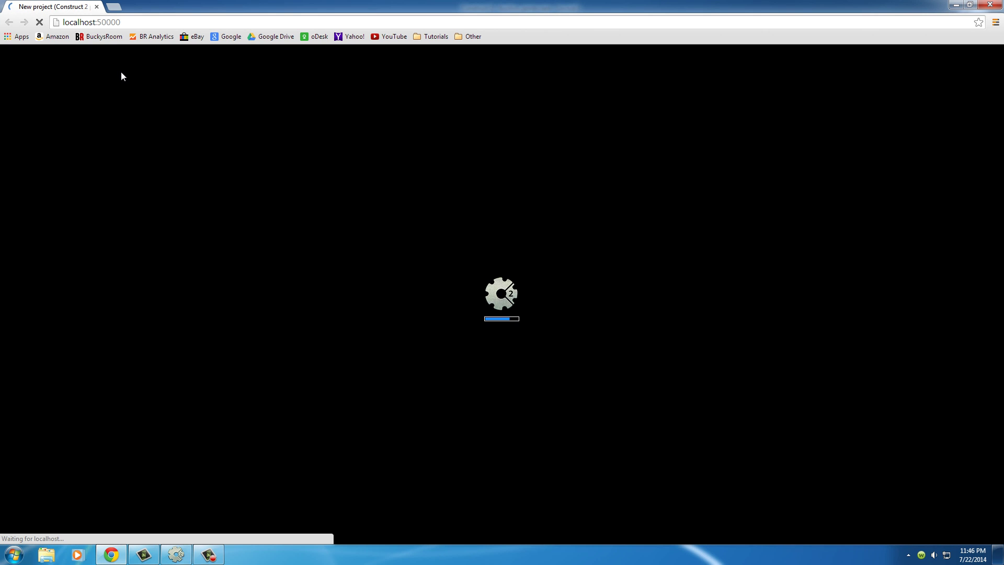
{"action": "key", "text": "Right"}
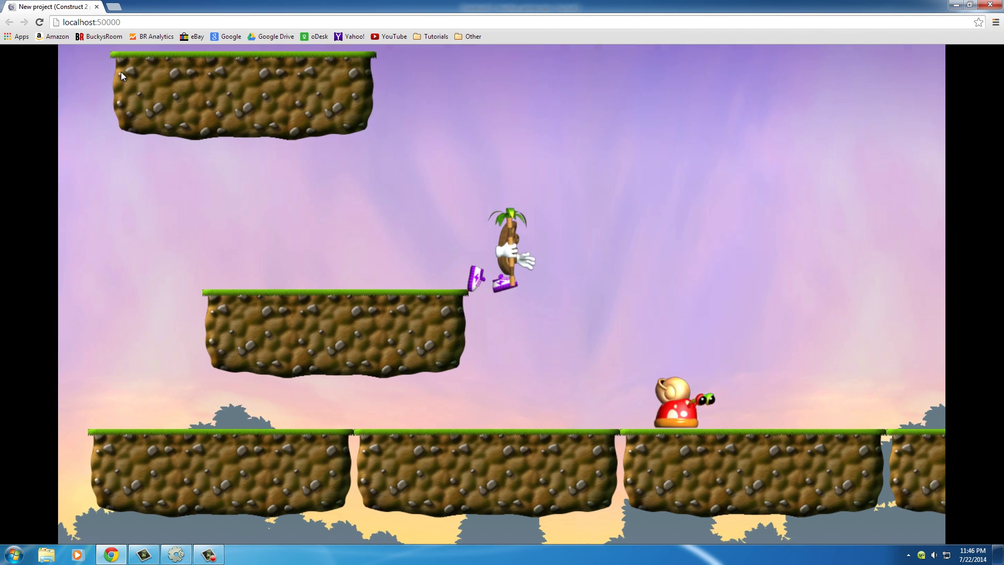
{"action": "key", "text": "Left"}
{"action": "key", "text": "Up"}
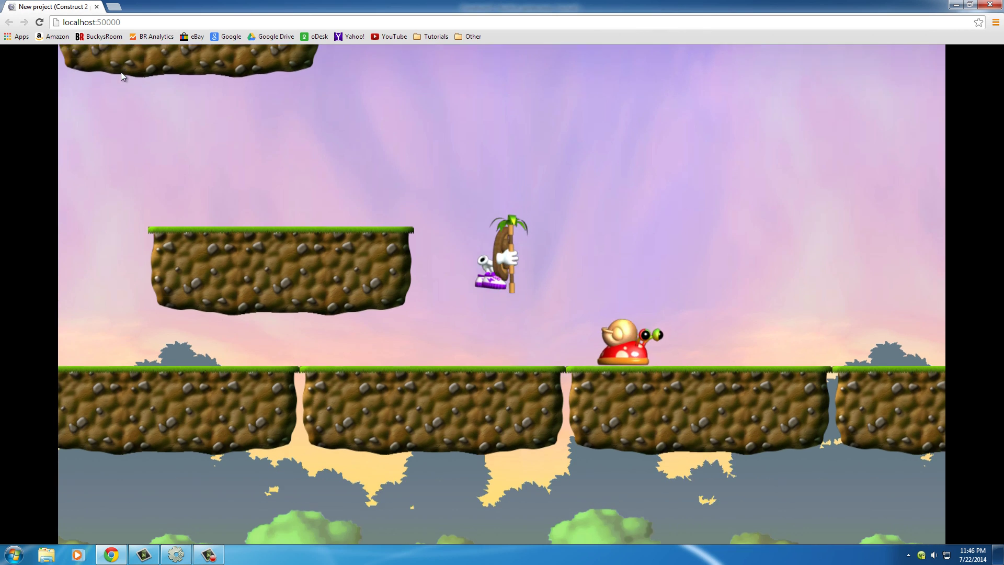
{"action": "key", "text": "Up"}
{"action": "key", "text": "Up"}
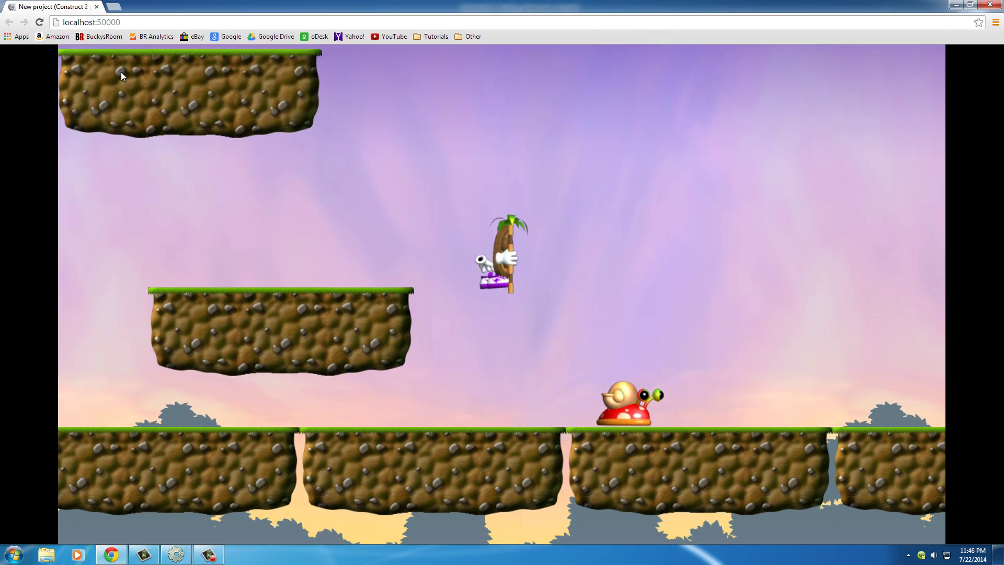
{"action": "key", "text": "Up"}
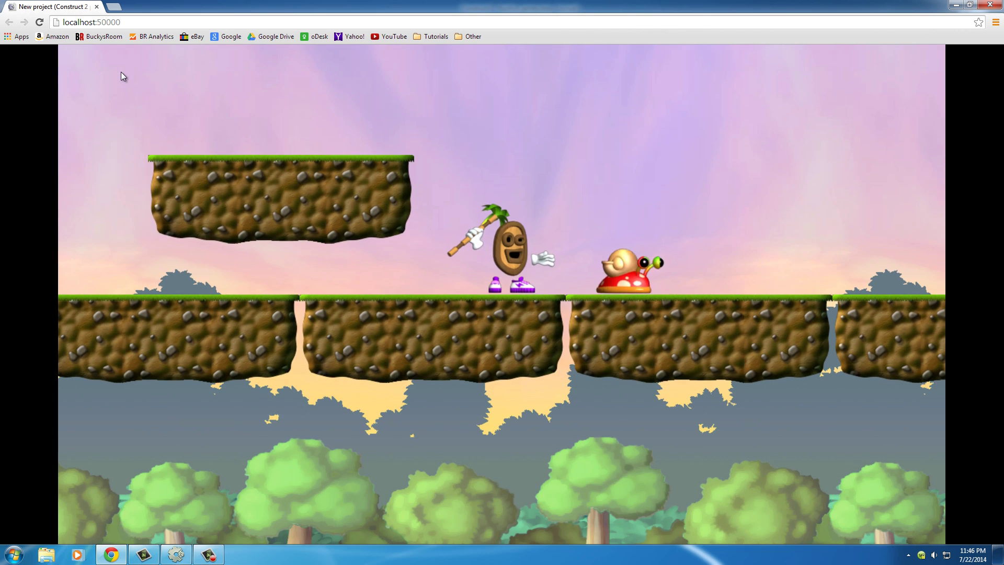